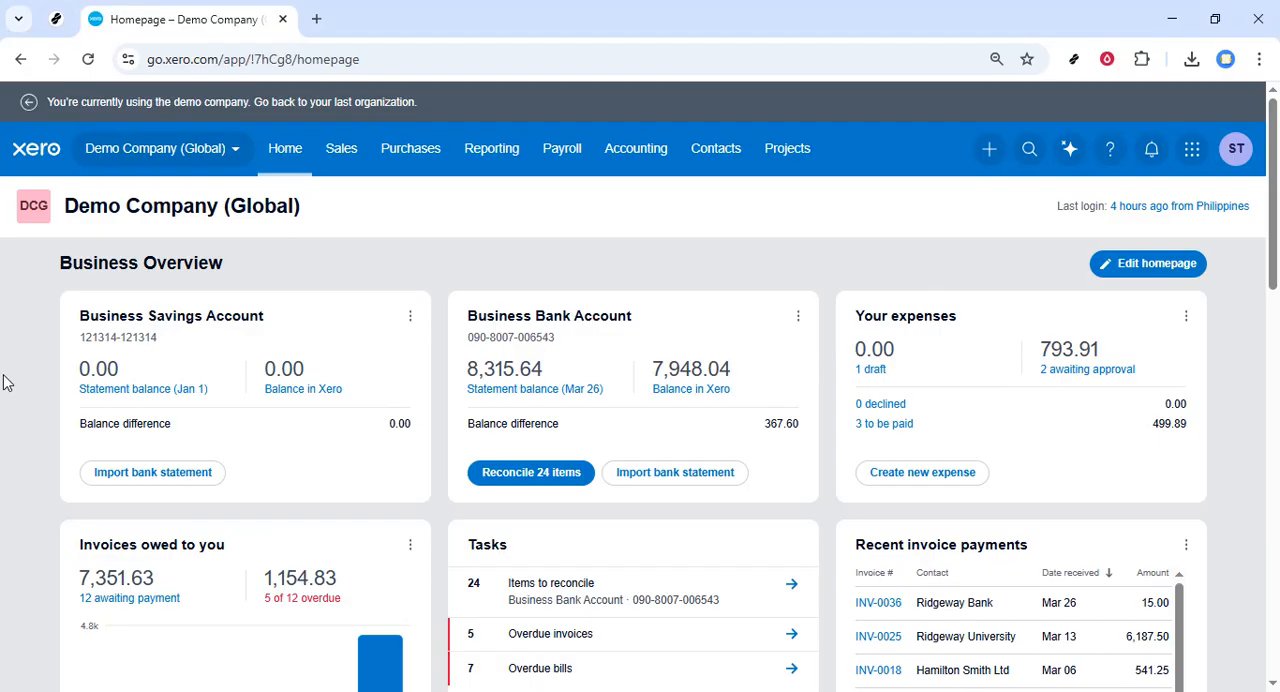
pyautogui.moveTo(222, 59); pyautogui.dragTo(170, 59)
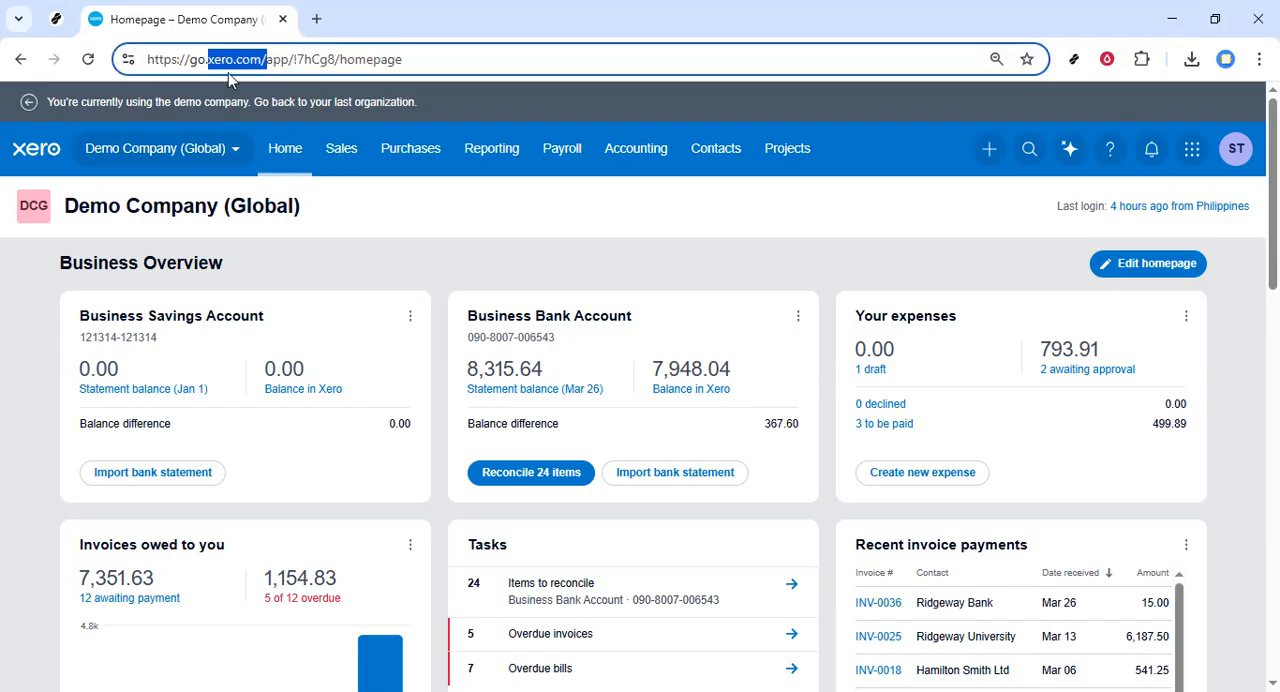
pyautogui.click(445, 245)
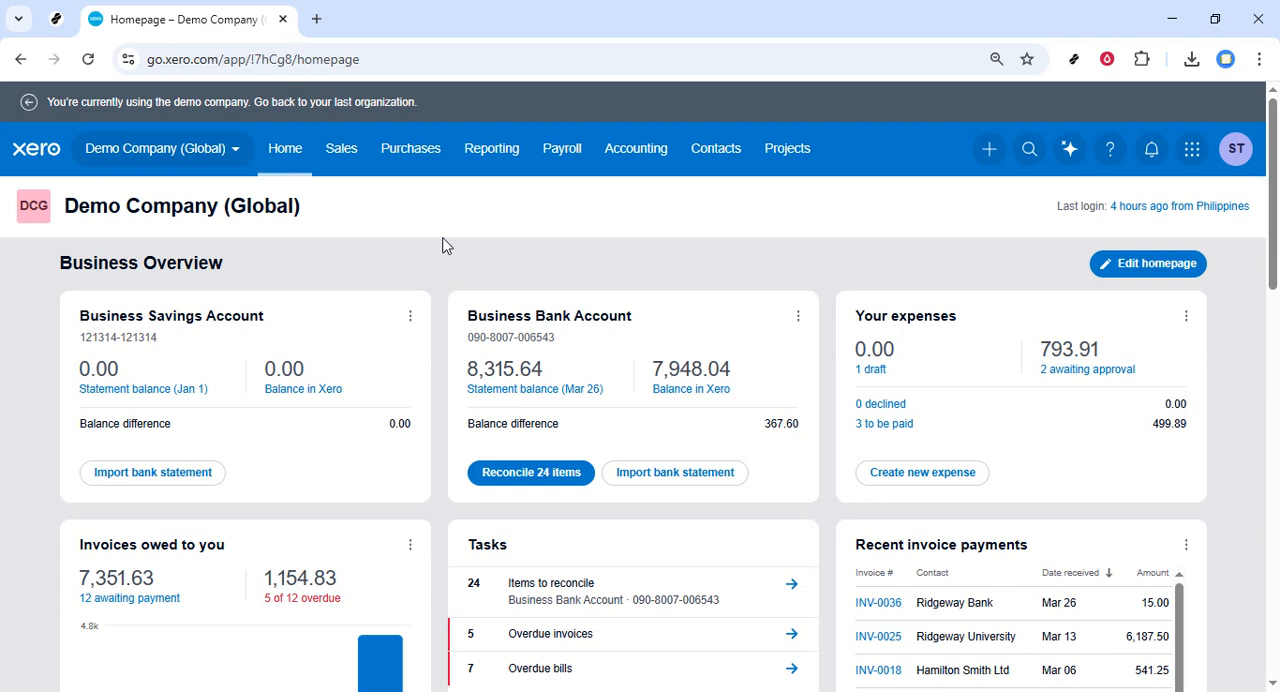
# Step: Search all reports for "accounts payable" and open Payable Invoice Summary - All purchase orders summary
pyautogui.click(489, 158)
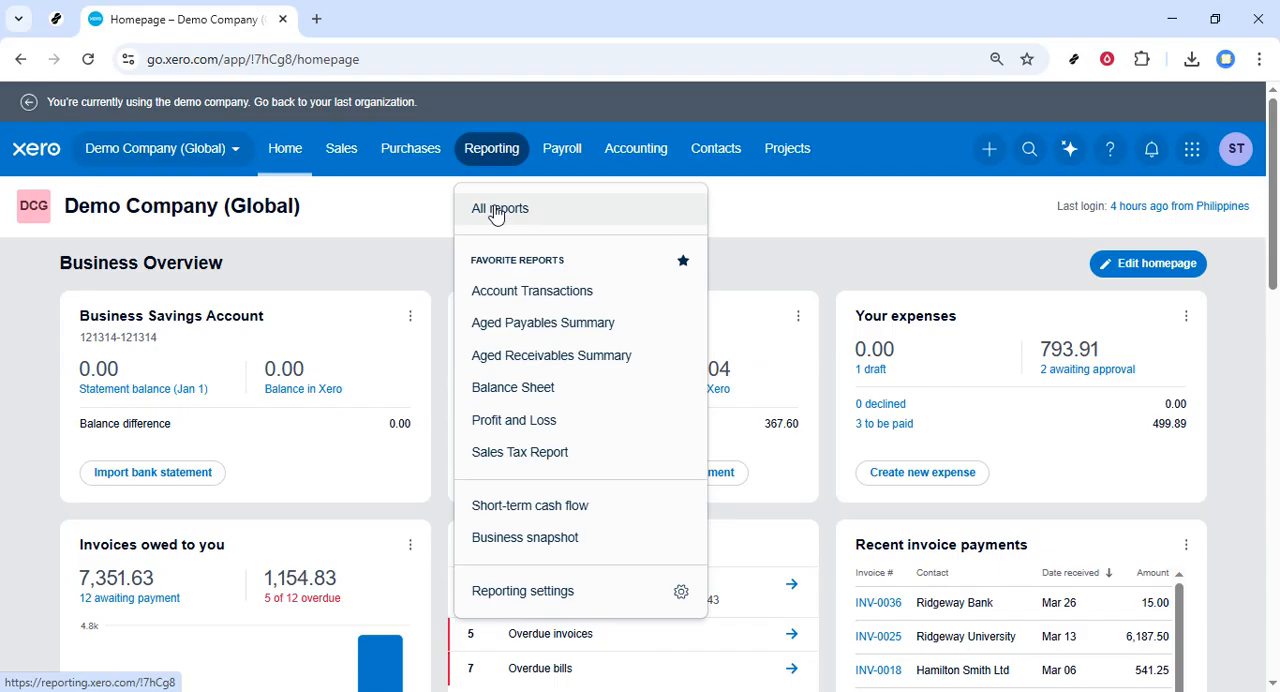
pyautogui.click(497, 212)
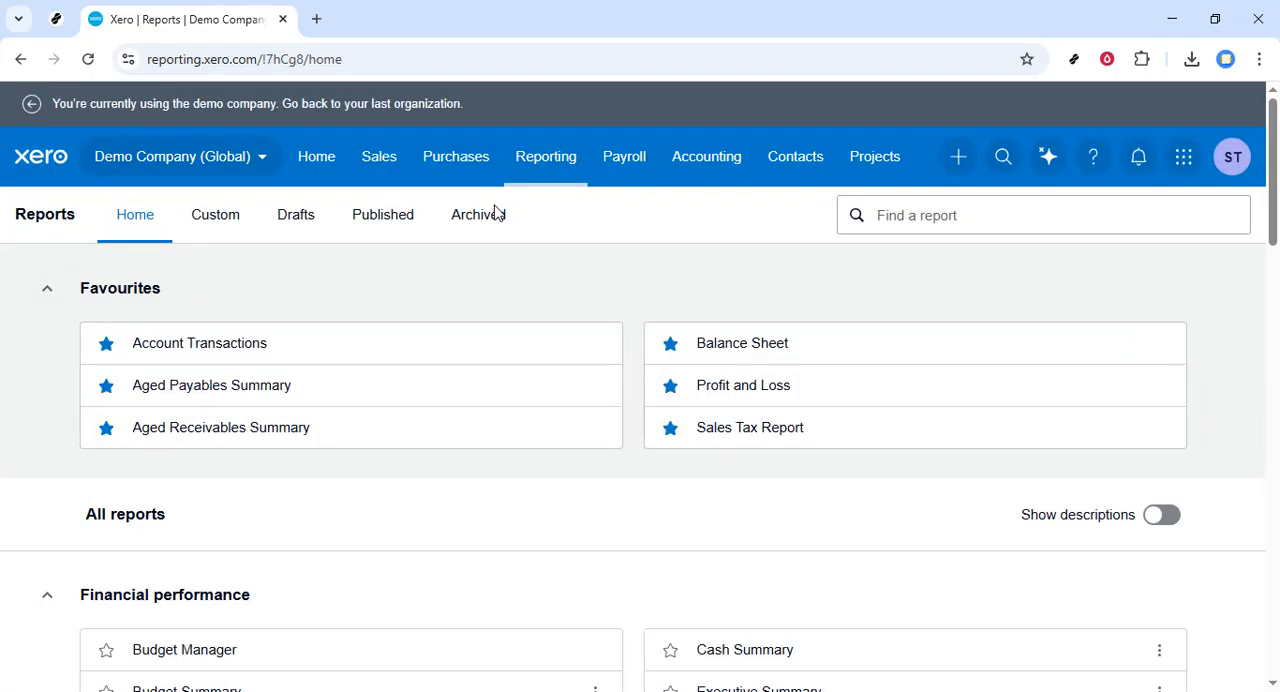
pyautogui.click(958, 224)
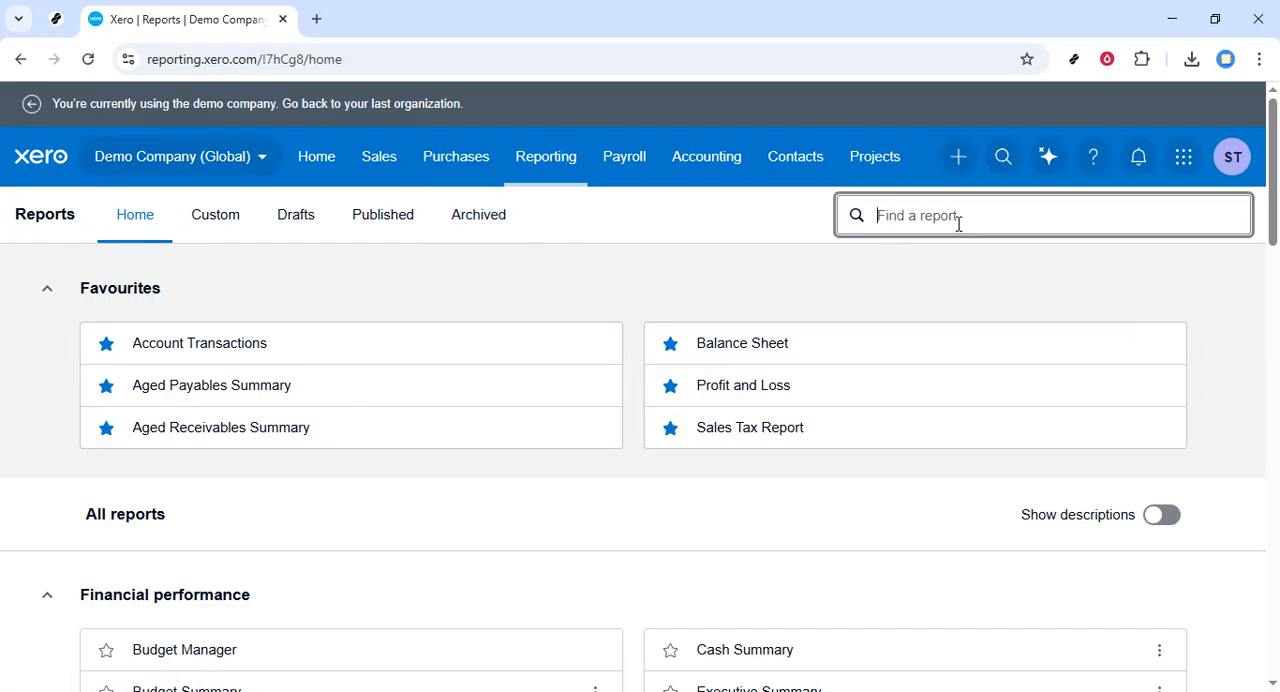
pyautogui.write('accounts ')
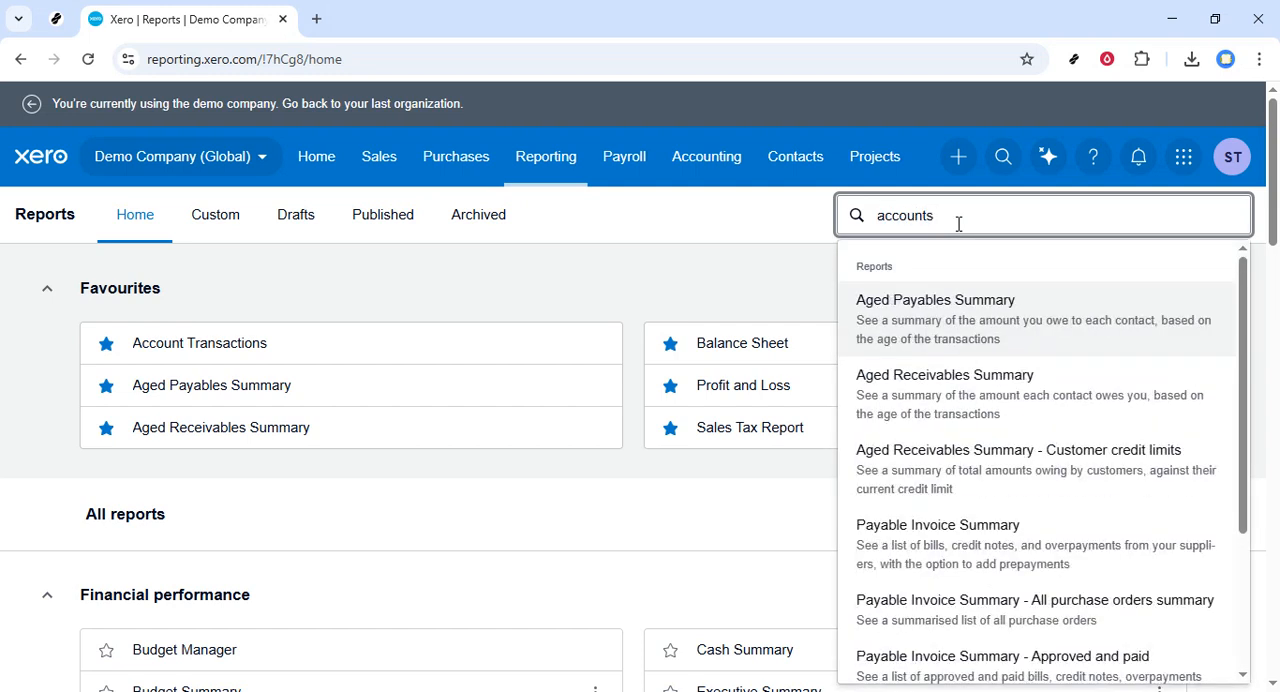
pyautogui.write('payable')
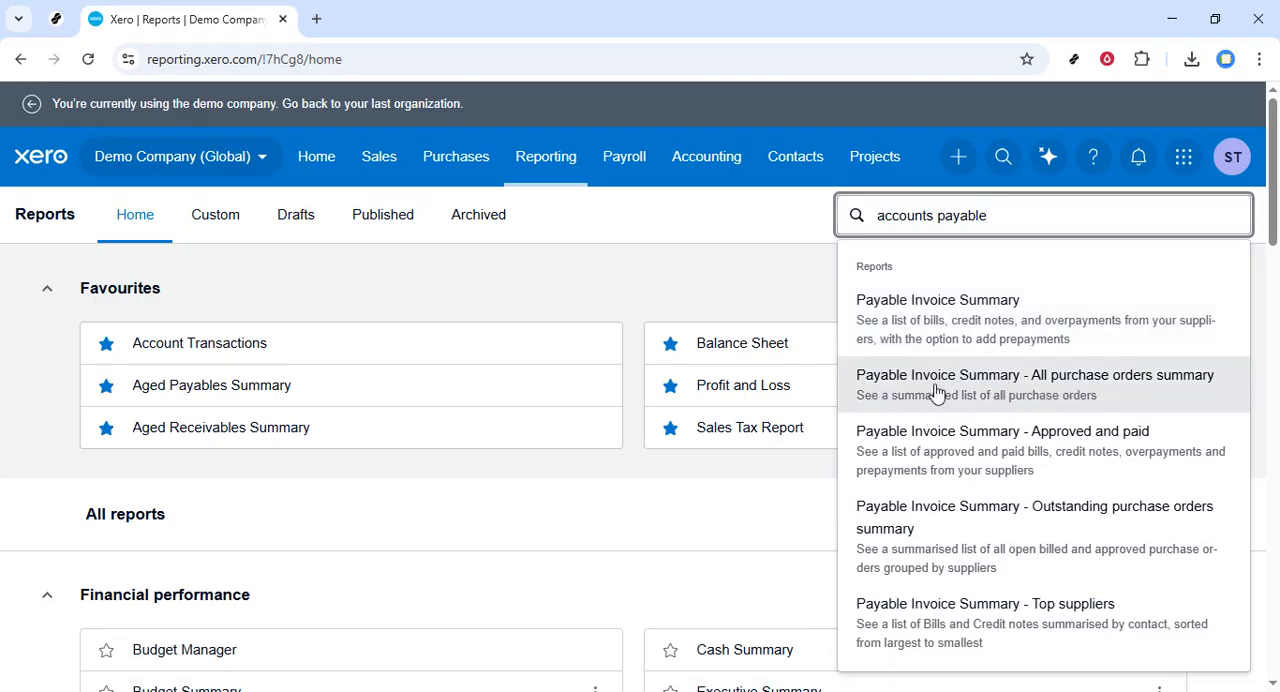
pyautogui.click(1054, 386)
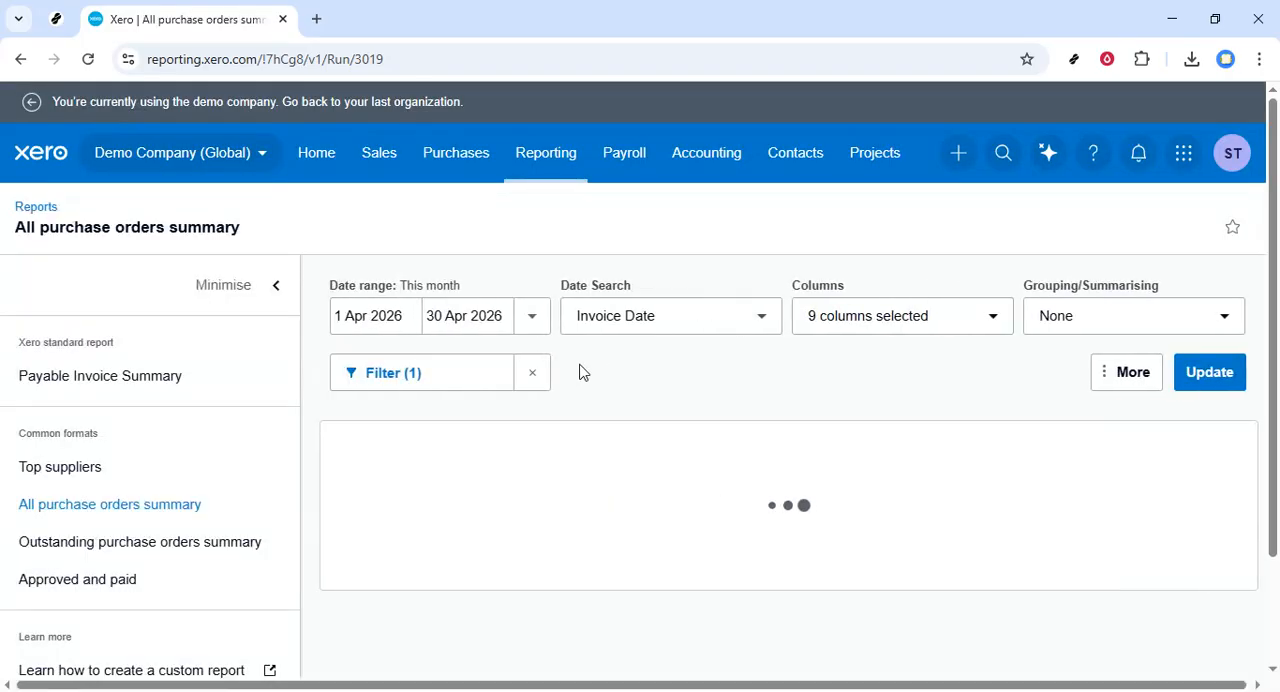
# Step: Set the start of the report's date range to 1 Apr 2025
pyautogui.click(376, 312)
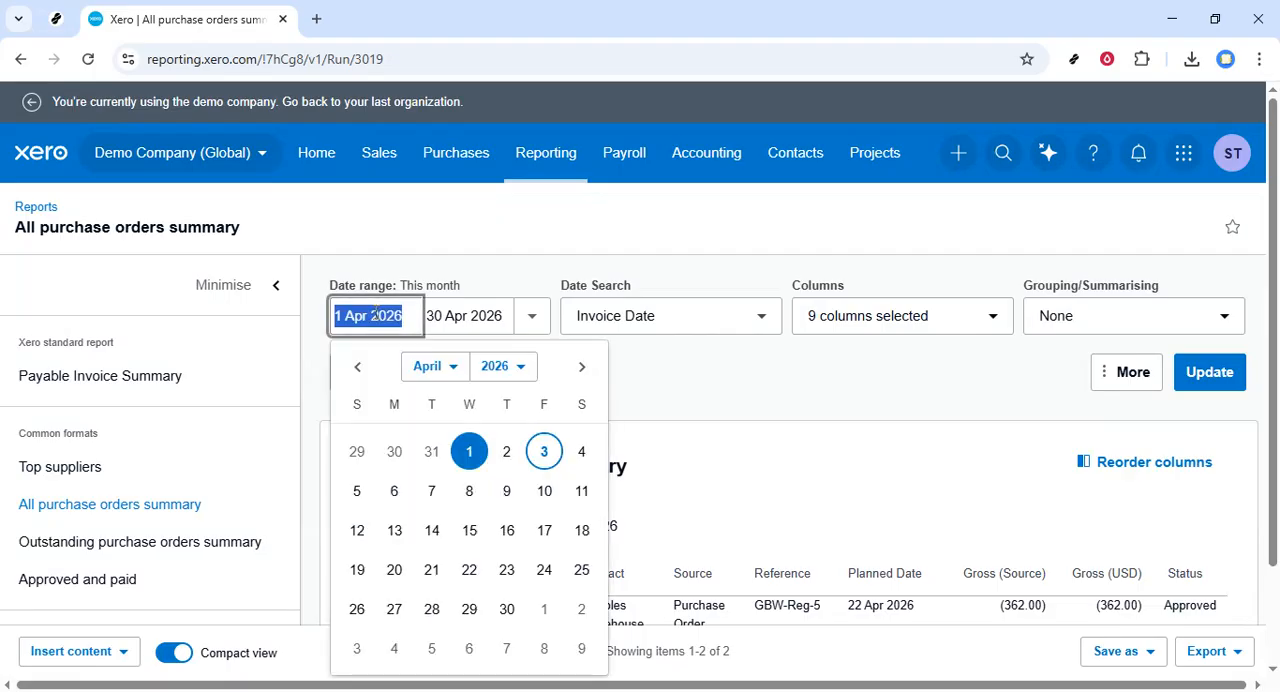
pyautogui.click(500, 367)
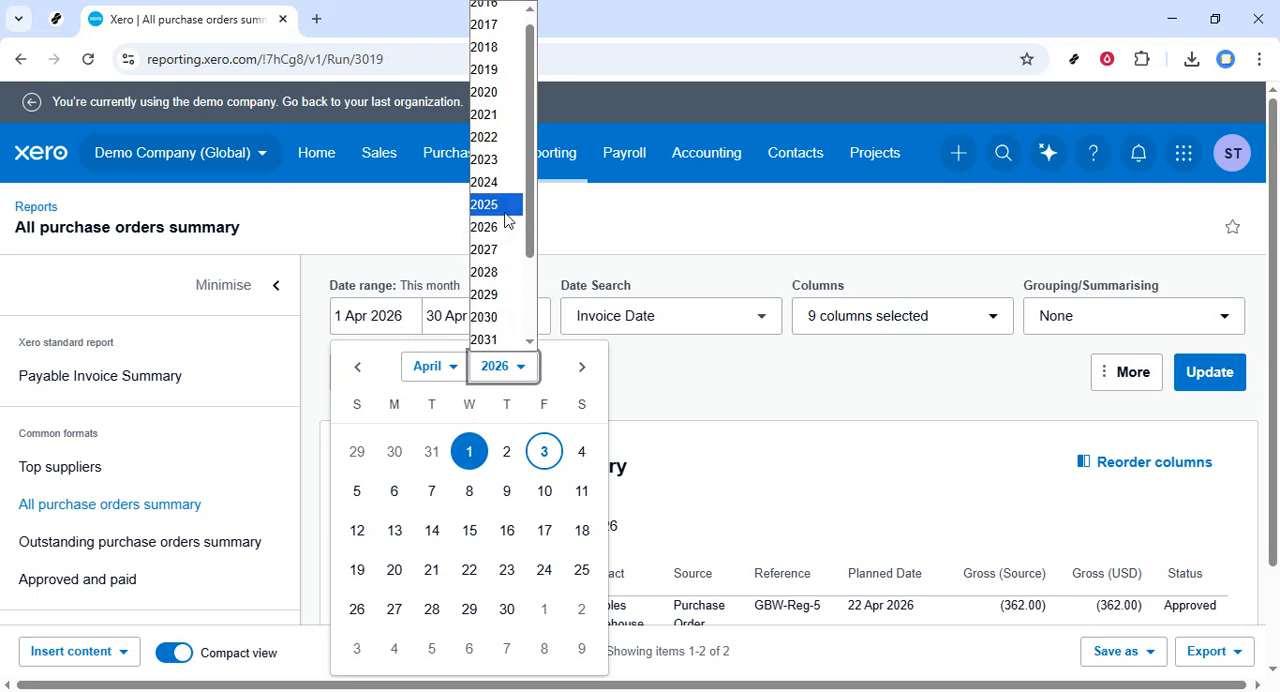
pyautogui.click(506, 211)
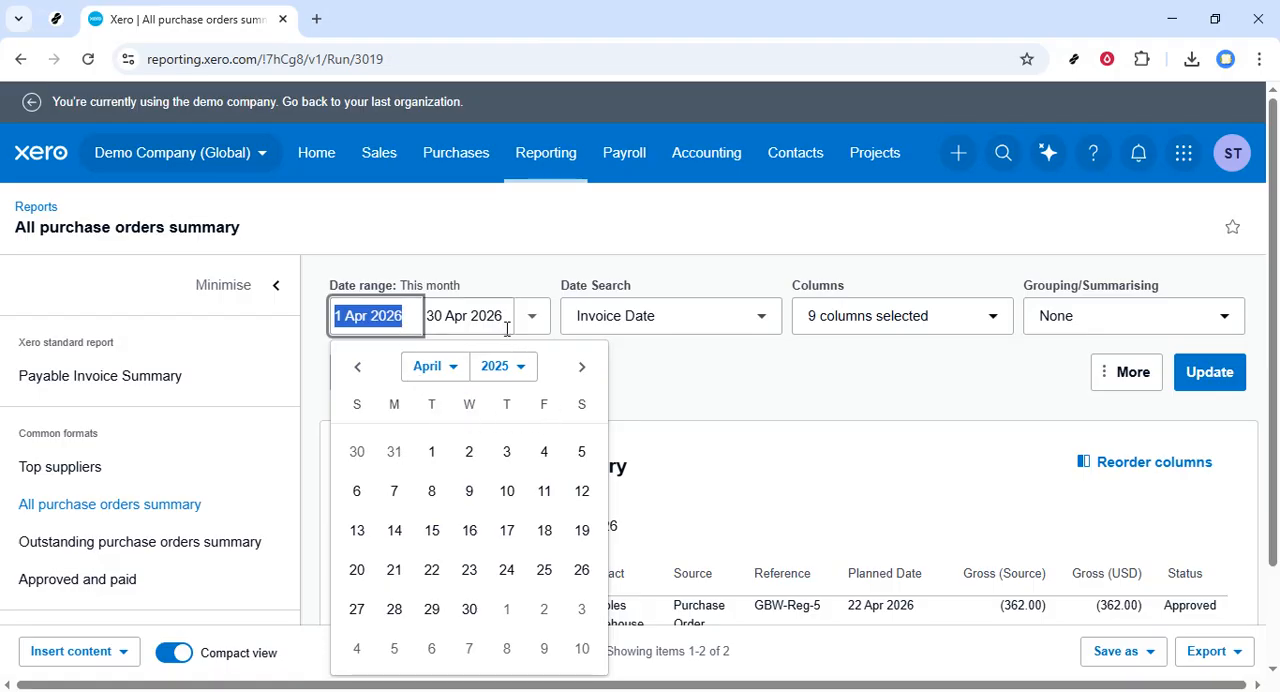
pyautogui.click(488, 499)
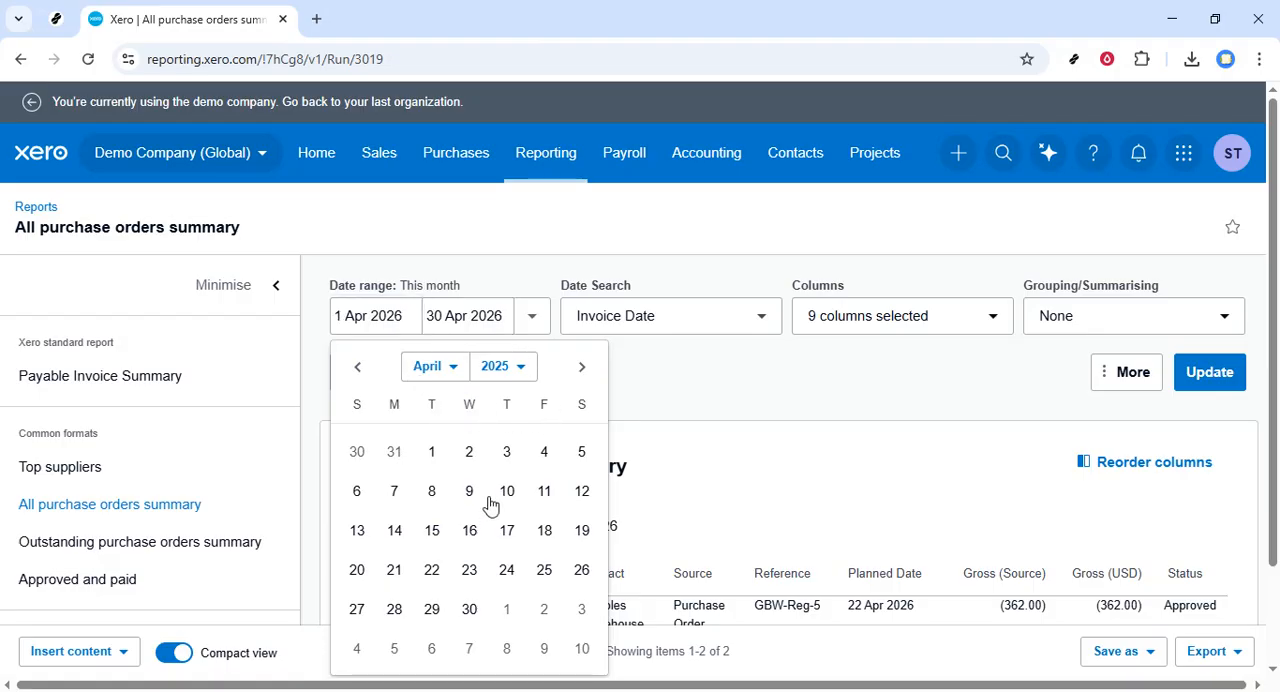
pyautogui.click(432, 453)
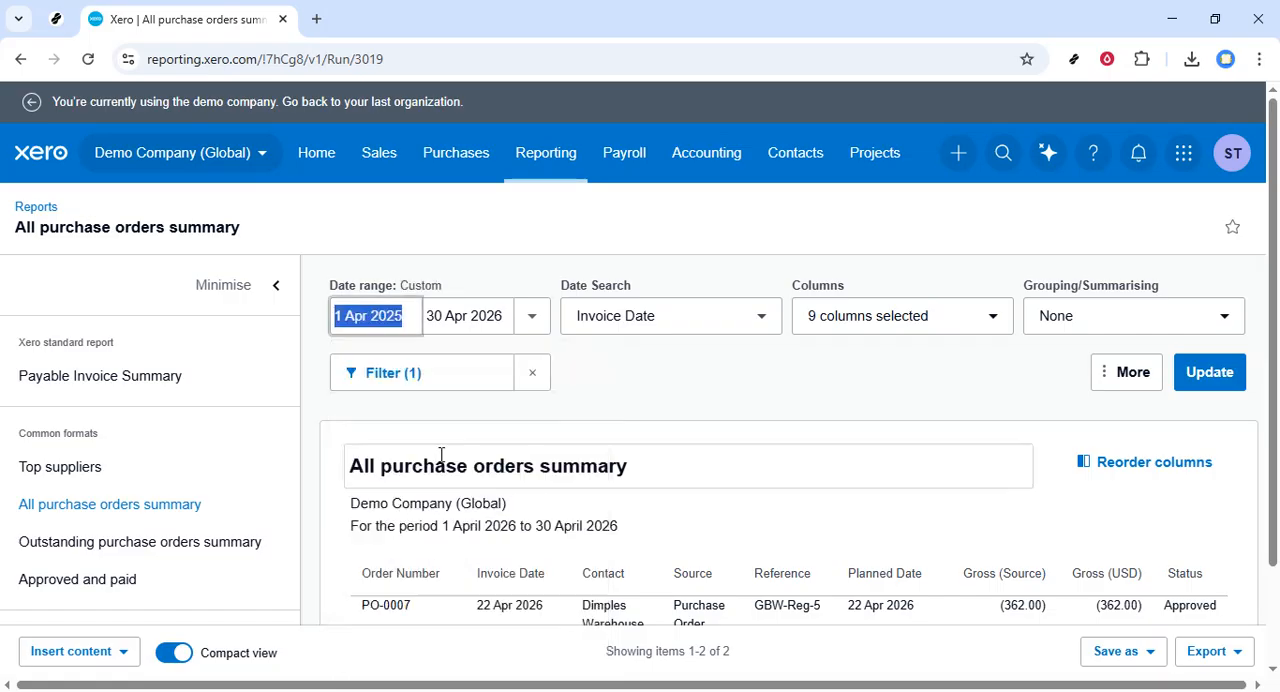
# Step: Try Created Date and Due Date as the report's date search basis, and return it to Invoice Date
pyautogui.click(736, 323)
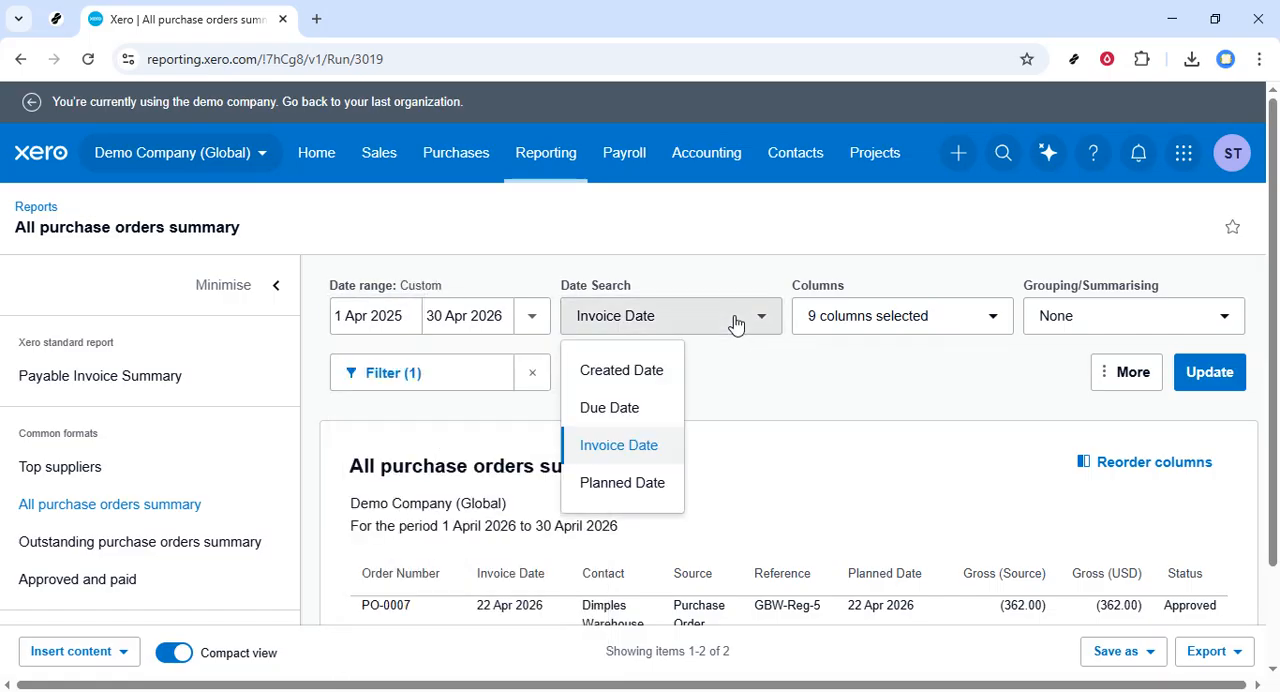
pyautogui.click(638, 372)
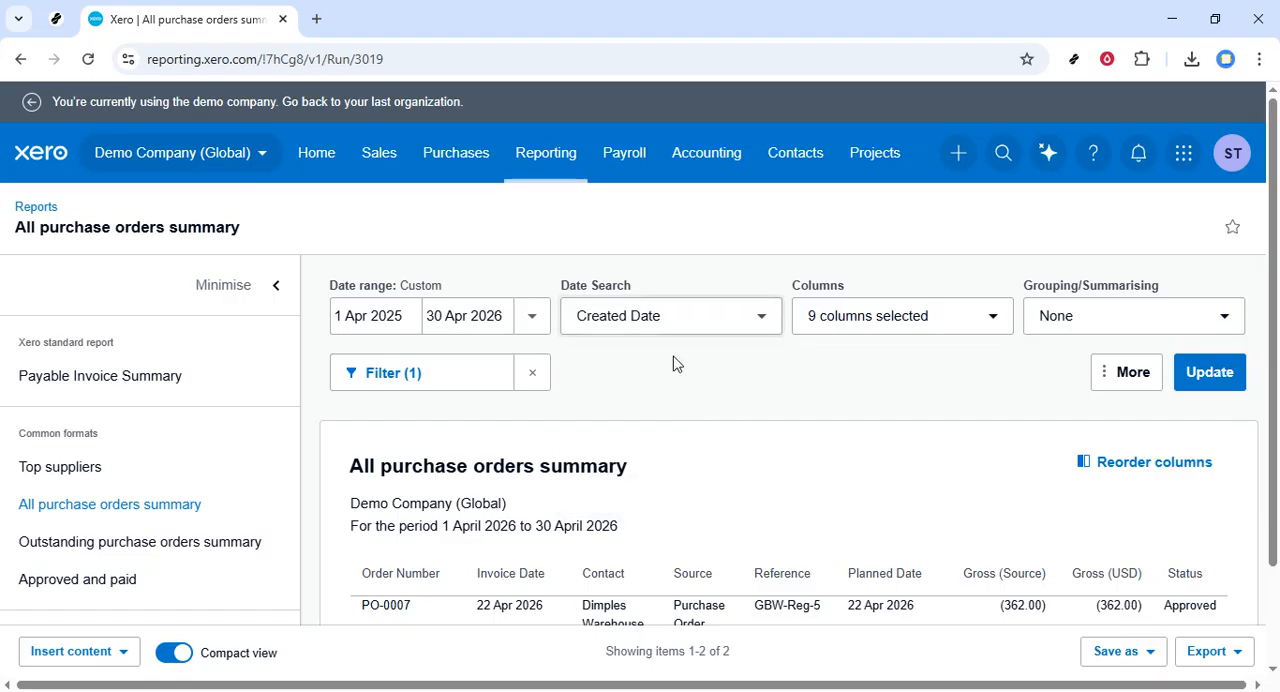
pyautogui.click(740, 326)
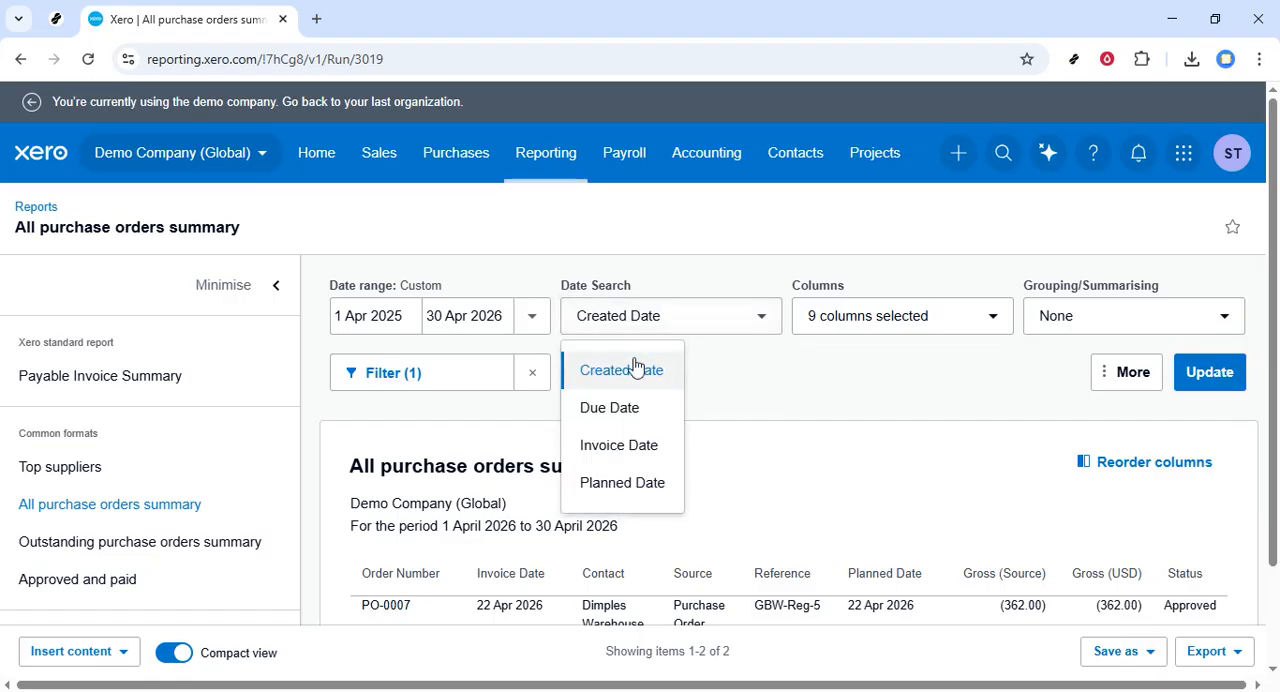
pyautogui.click(627, 418)
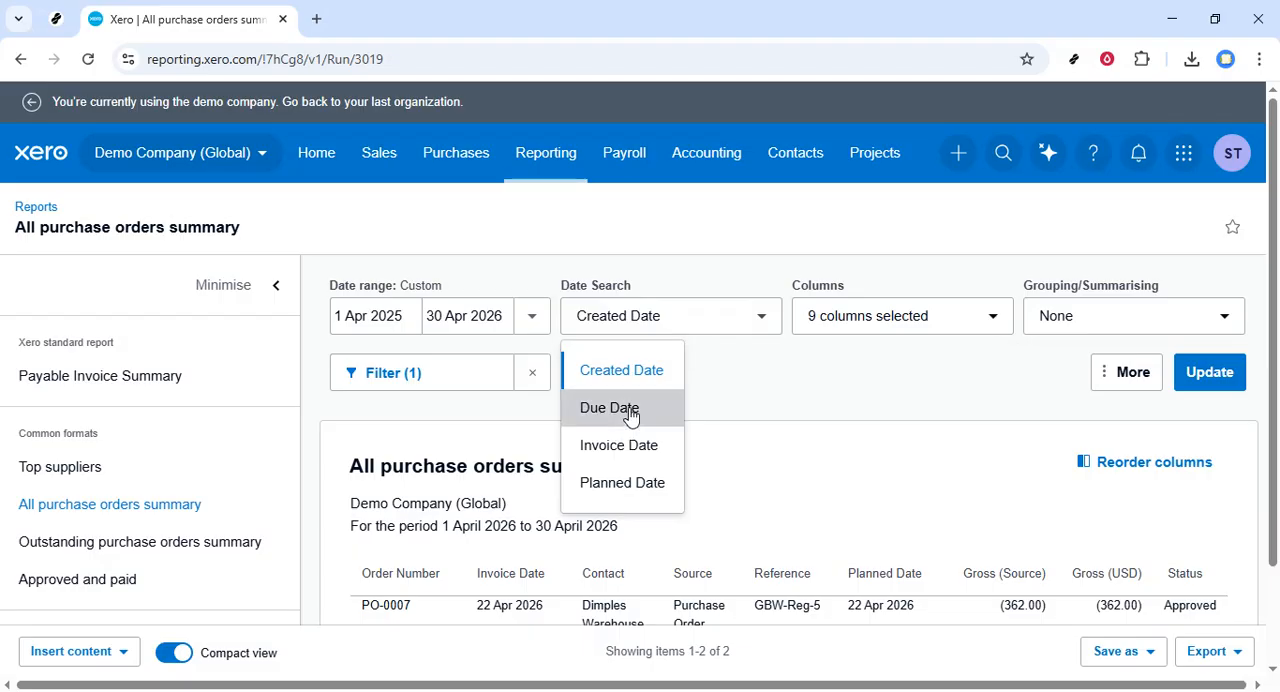
pyautogui.click(740, 334)
pyautogui.click(637, 457)
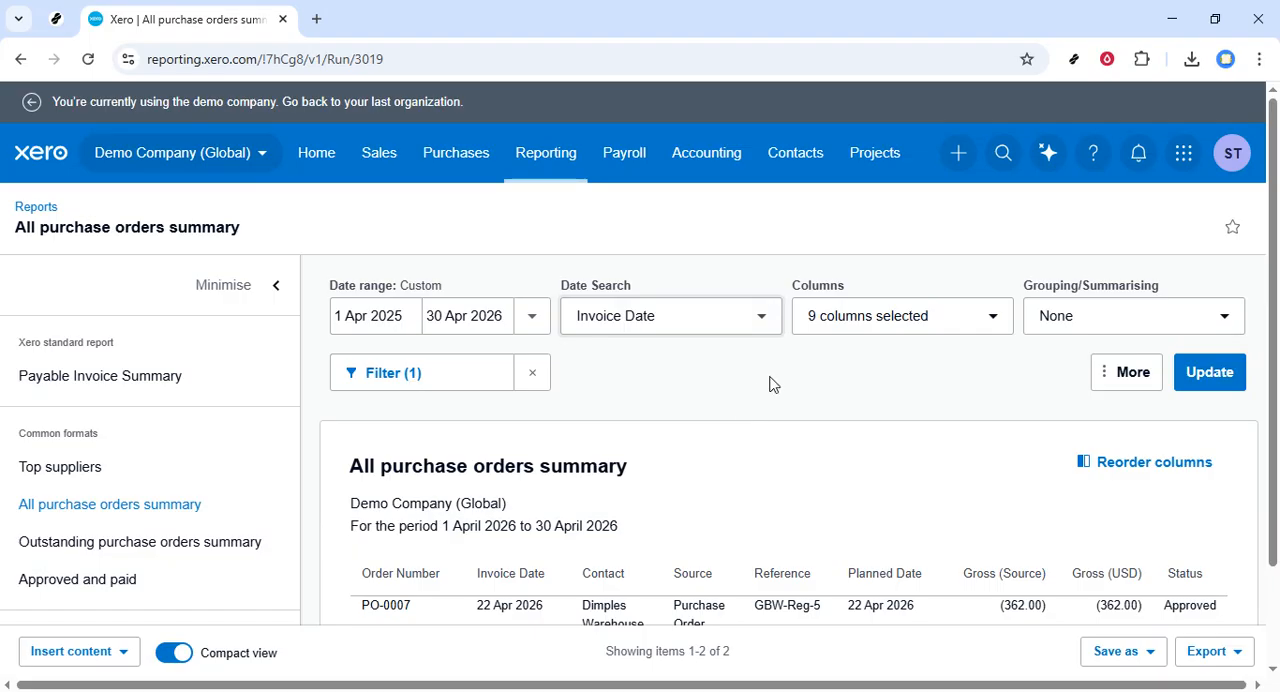
# Step: Add the Approved By, Balance (USD), Contact Account Number, Contact Group, Created Date and Due Date columns to the report
pyautogui.click(958, 333)
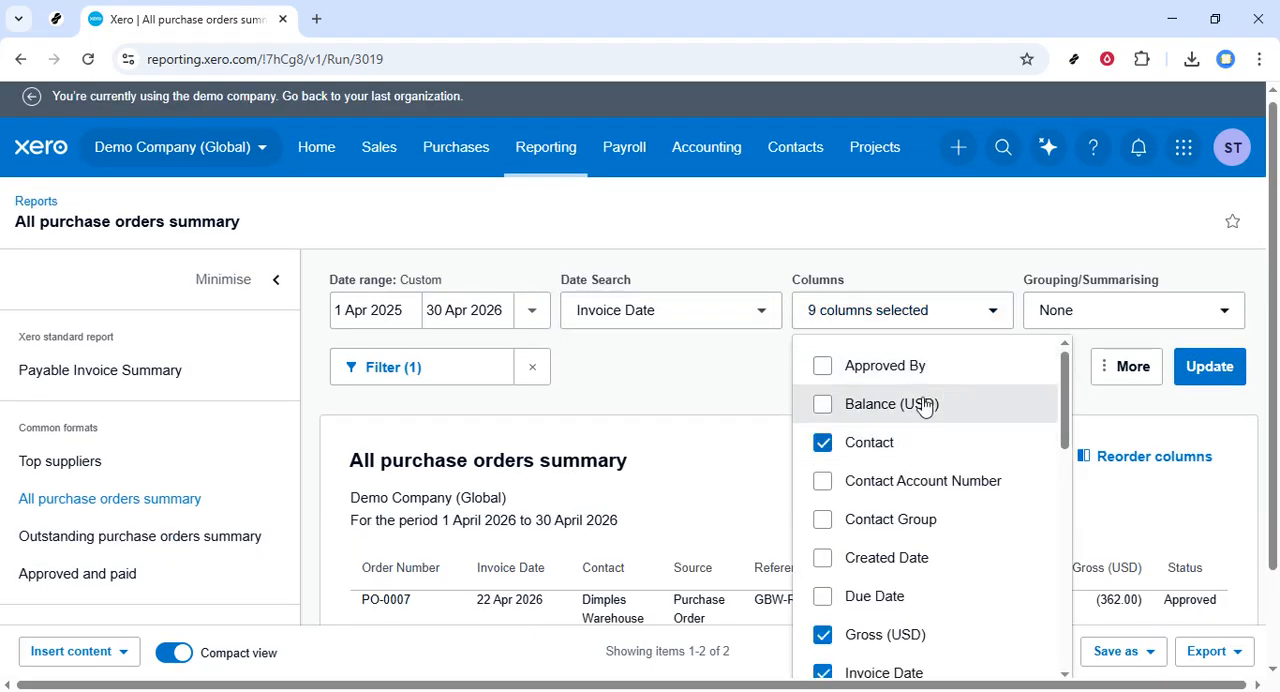
pyautogui.click(832, 408)
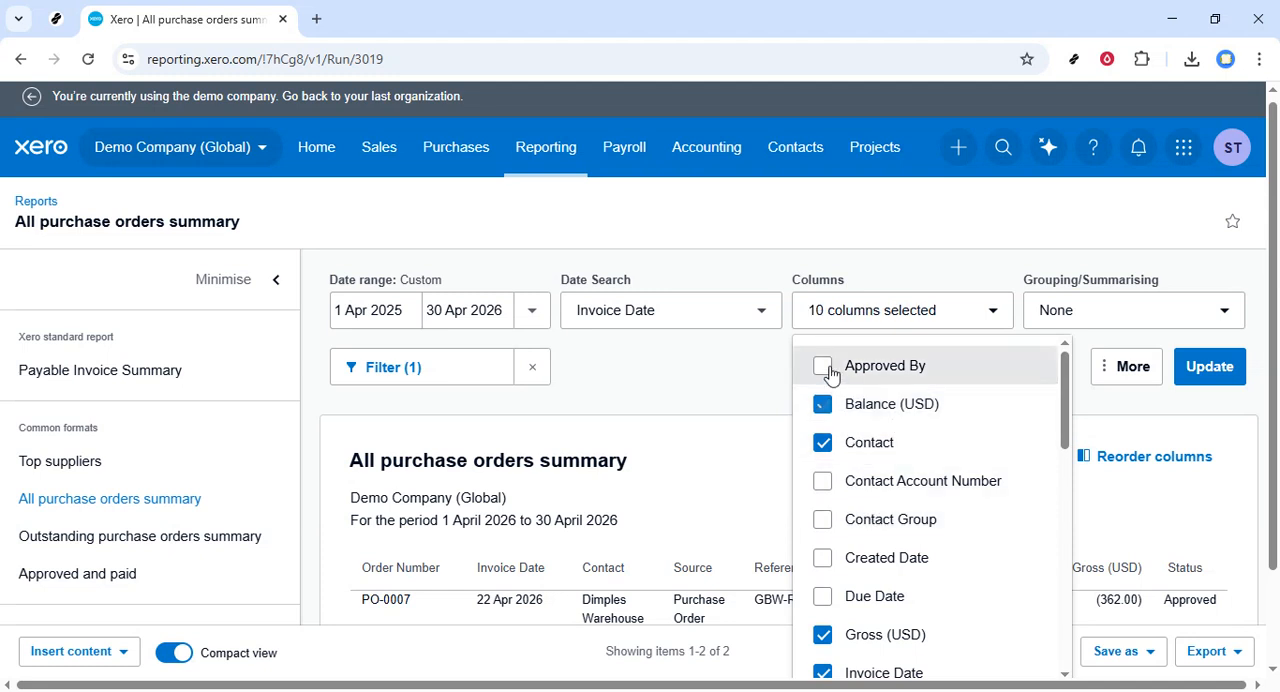
pyautogui.click(826, 367)
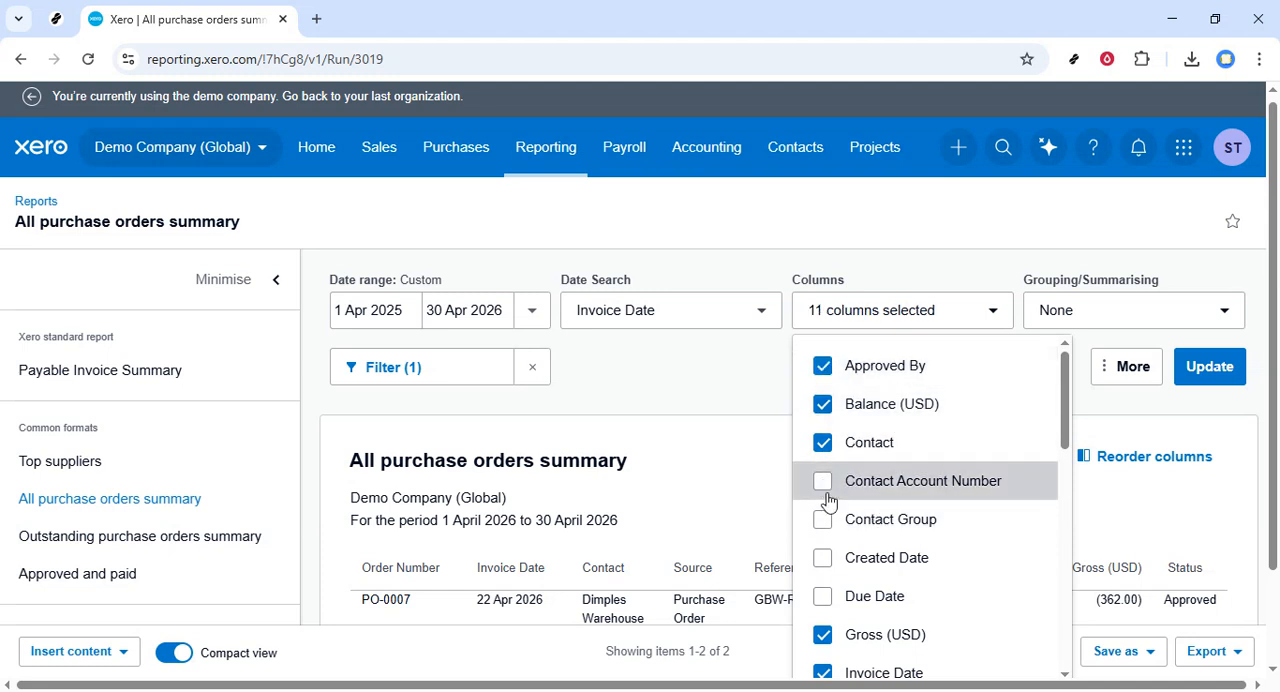
pyautogui.click(825, 484)
pyautogui.click(828, 522)
pyautogui.click(825, 562)
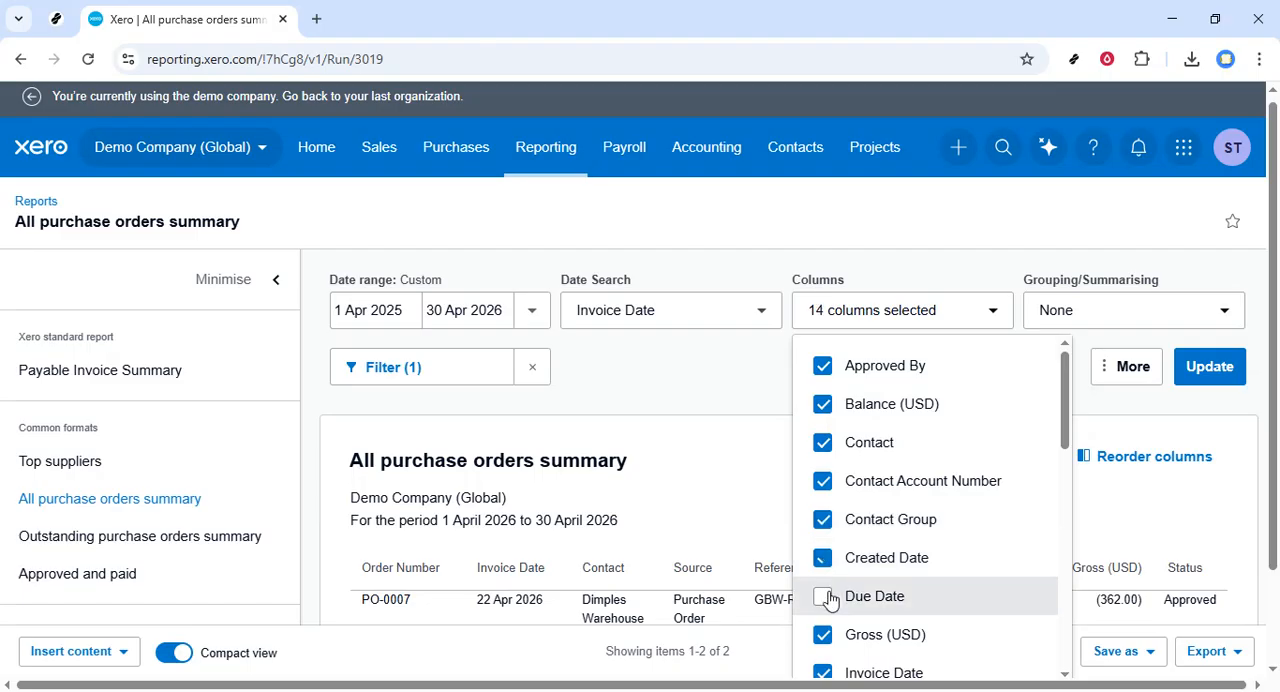
pyautogui.click(838, 599)
pyautogui.scroll(-5, 911, 520)
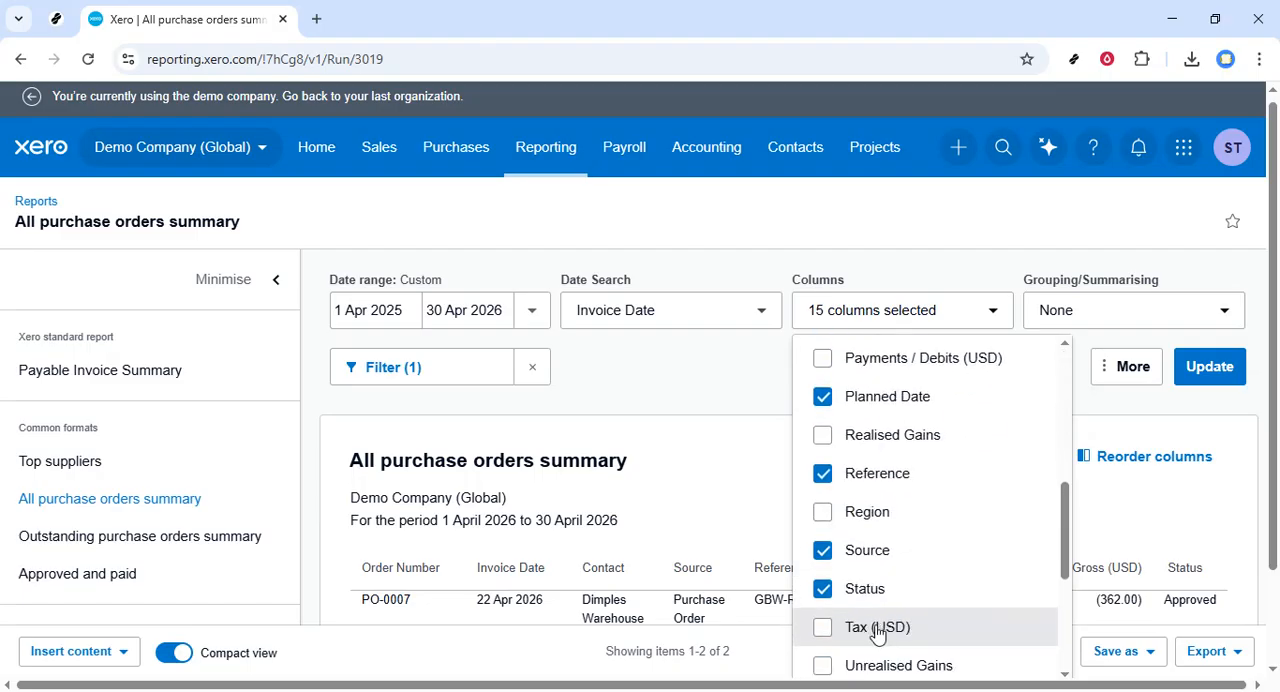
pyautogui.scroll(5, 894, 607)
pyautogui.scroll(1, 930, 520)
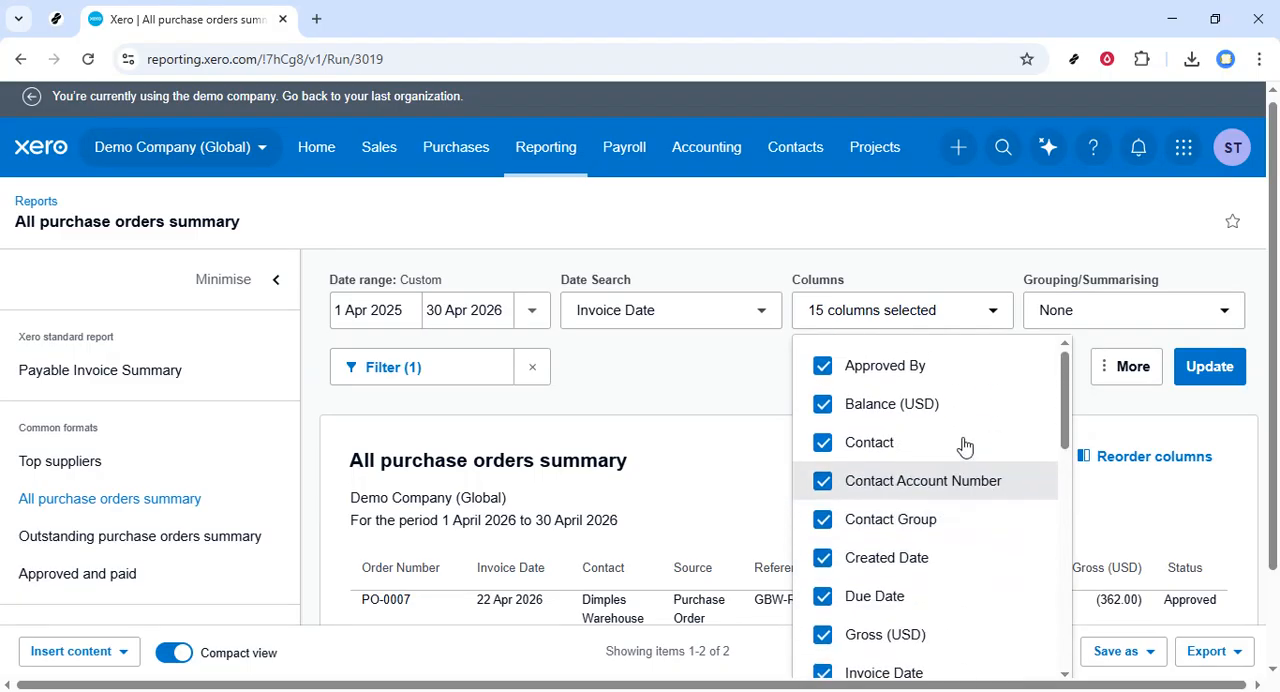
pyautogui.click(1112, 328)
# Step: Switch the report from Group by to Summarise by with None selected, and update it
pyautogui.click(1112, 328)
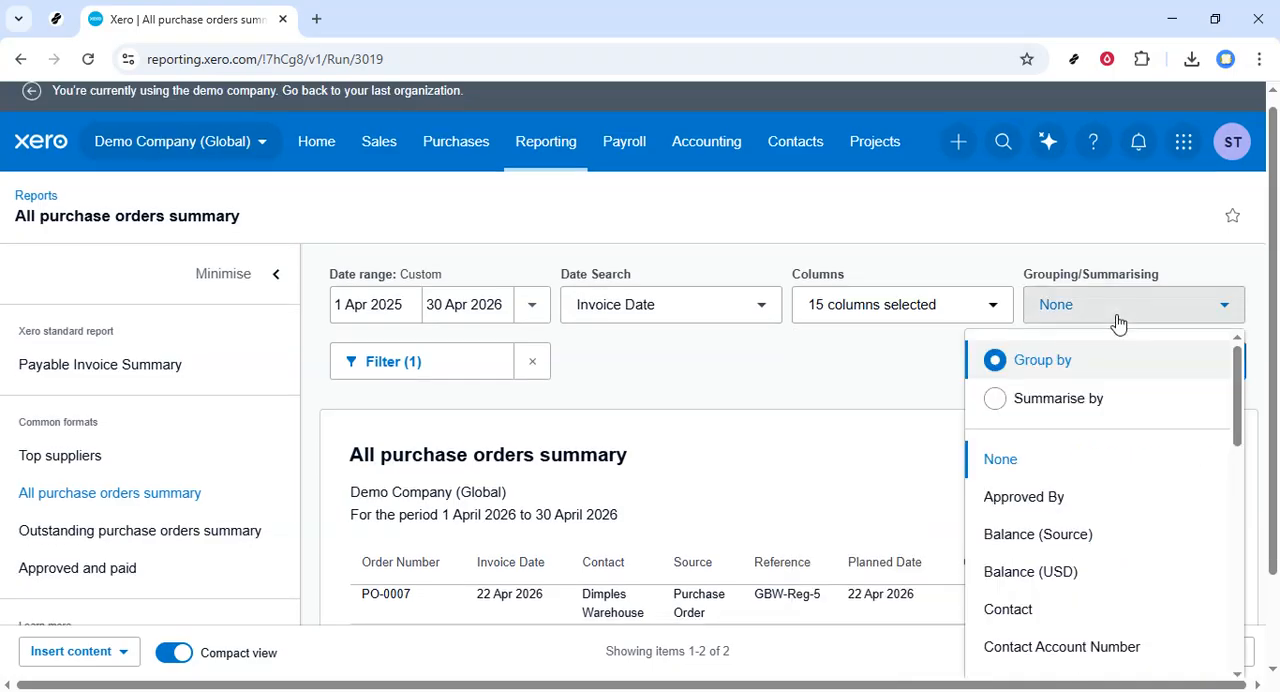
pyautogui.click(1050, 405)
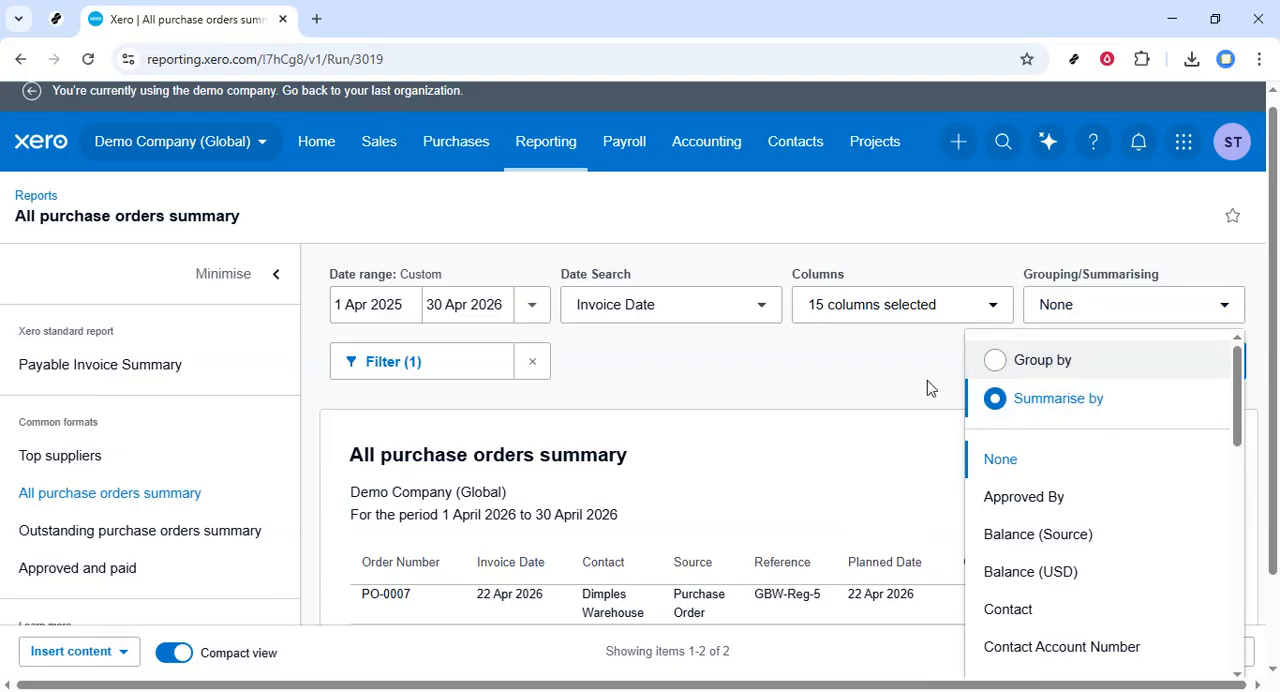
pyautogui.click(1032, 367)
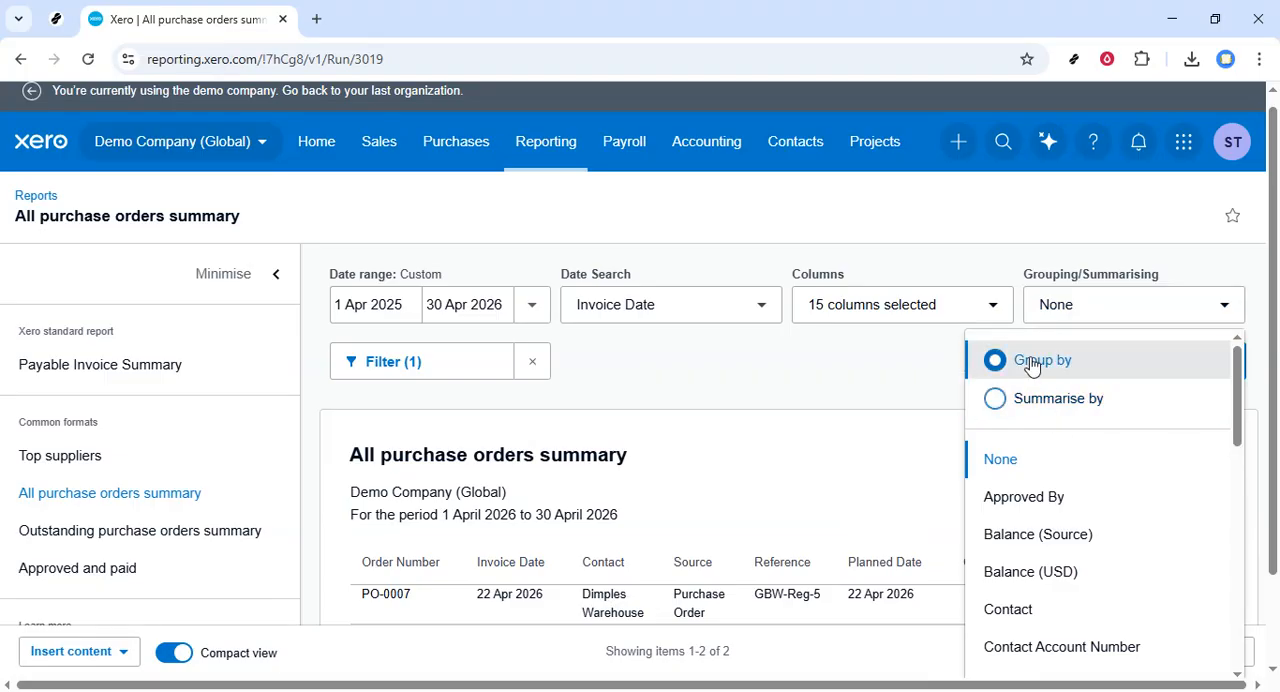
pyautogui.click(997, 401)
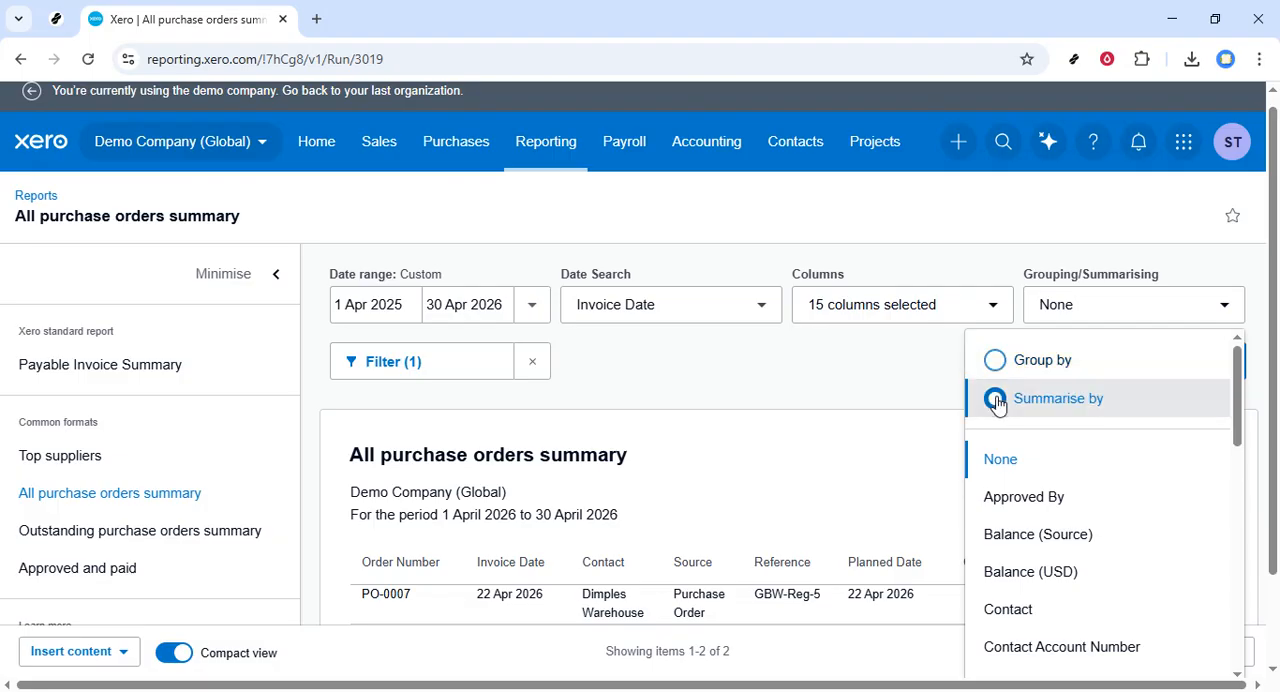
pyautogui.click(910, 382)
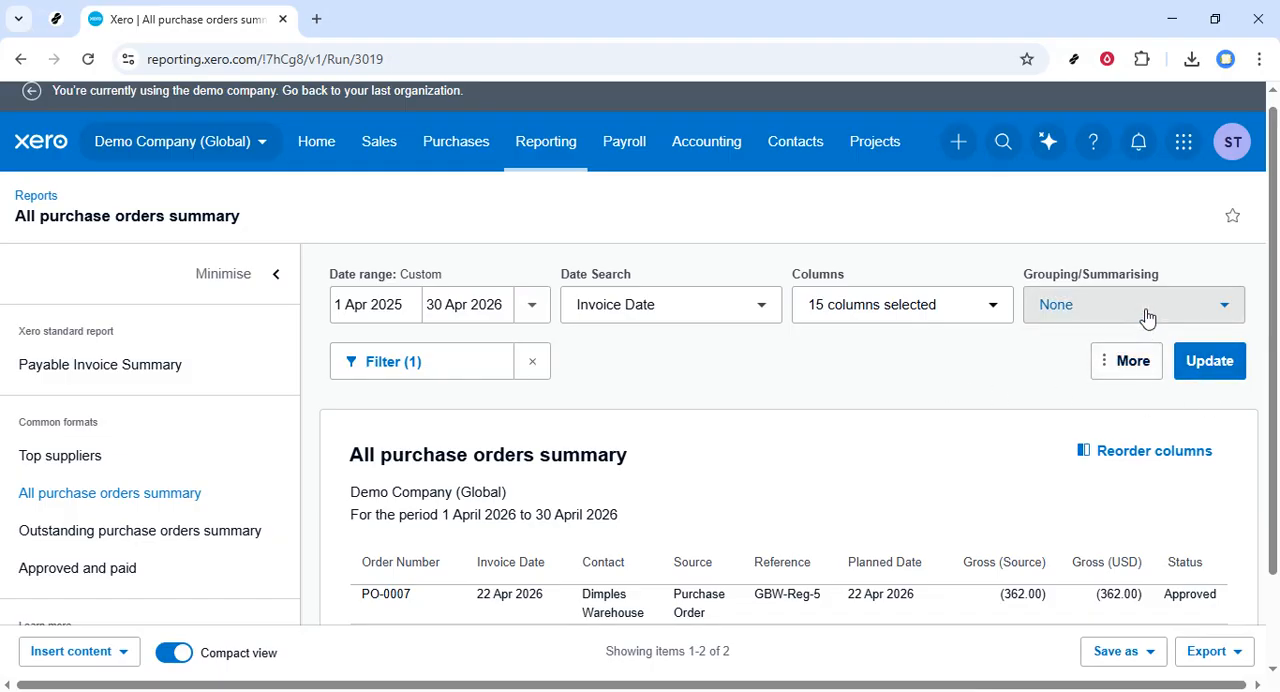
pyautogui.click(1147, 317)
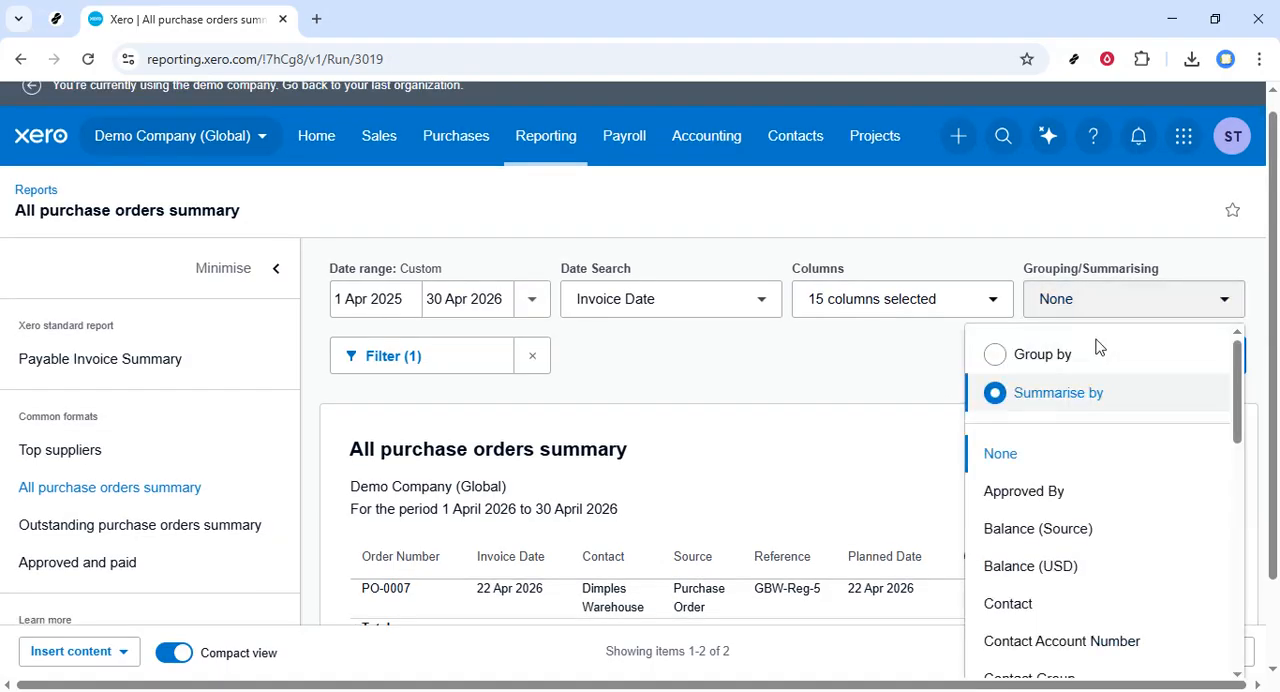
pyautogui.click(903, 398)
pyautogui.click(1218, 358)
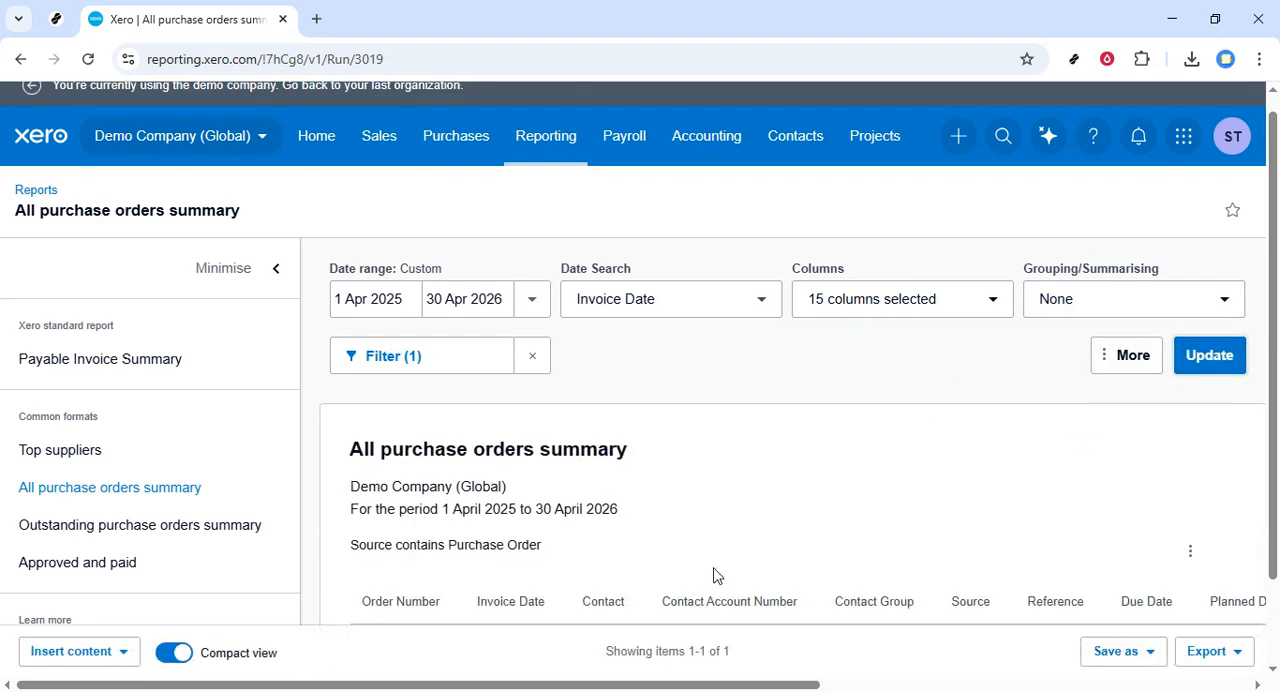
pyautogui.scroll(-1, 668, 555)
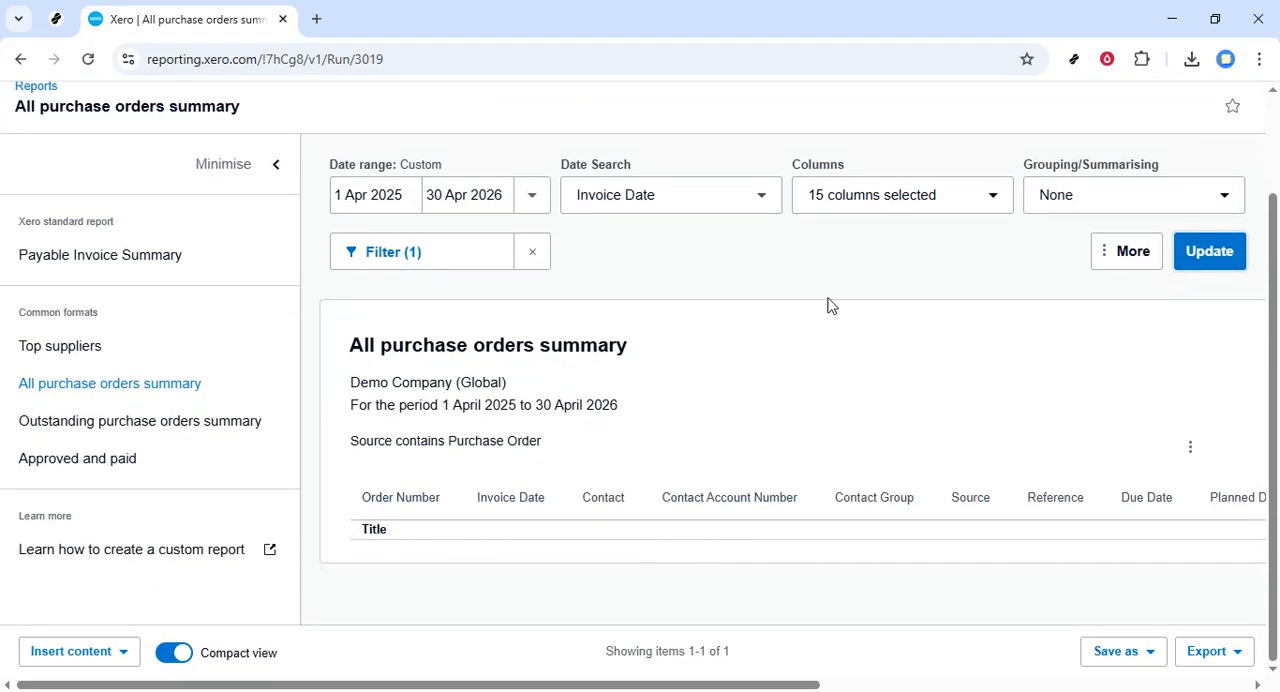
# Step: Set the grouping mode to Group by with None selected, update the report and review its purchase order rows
pyautogui.click(1103, 203)
pyautogui.click(1050, 258)
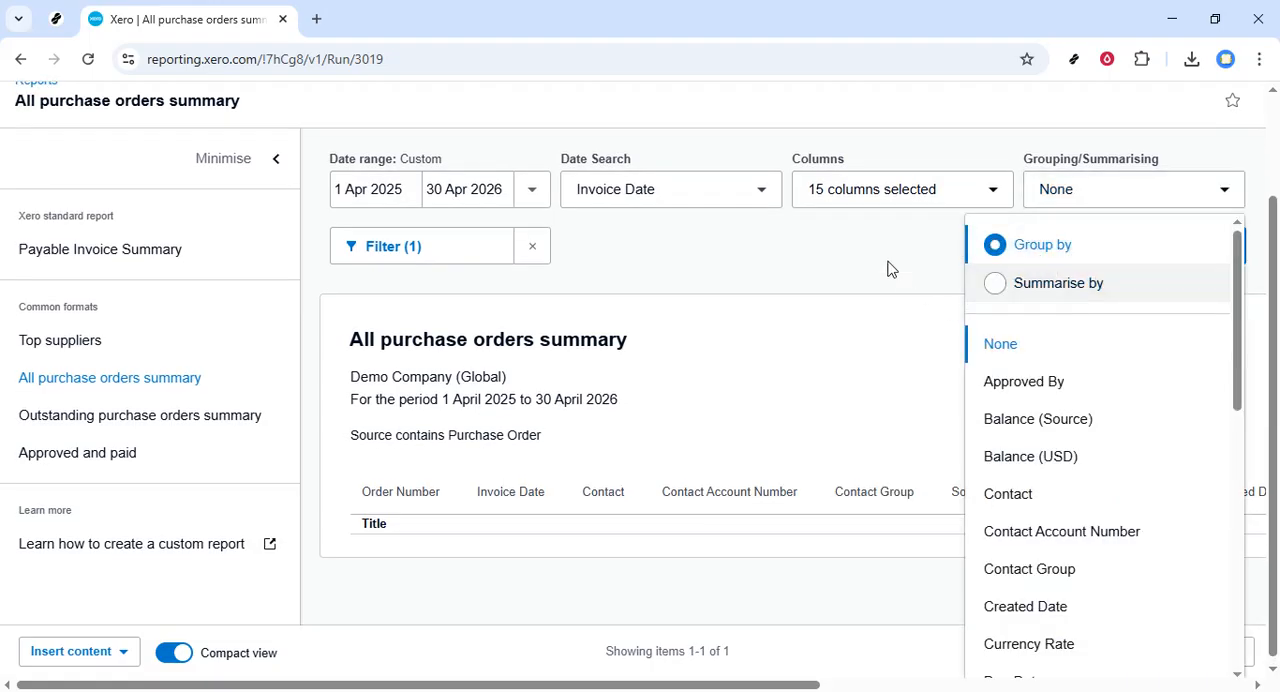
pyautogui.click(888, 268)
pyautogui.click(1209, 262)
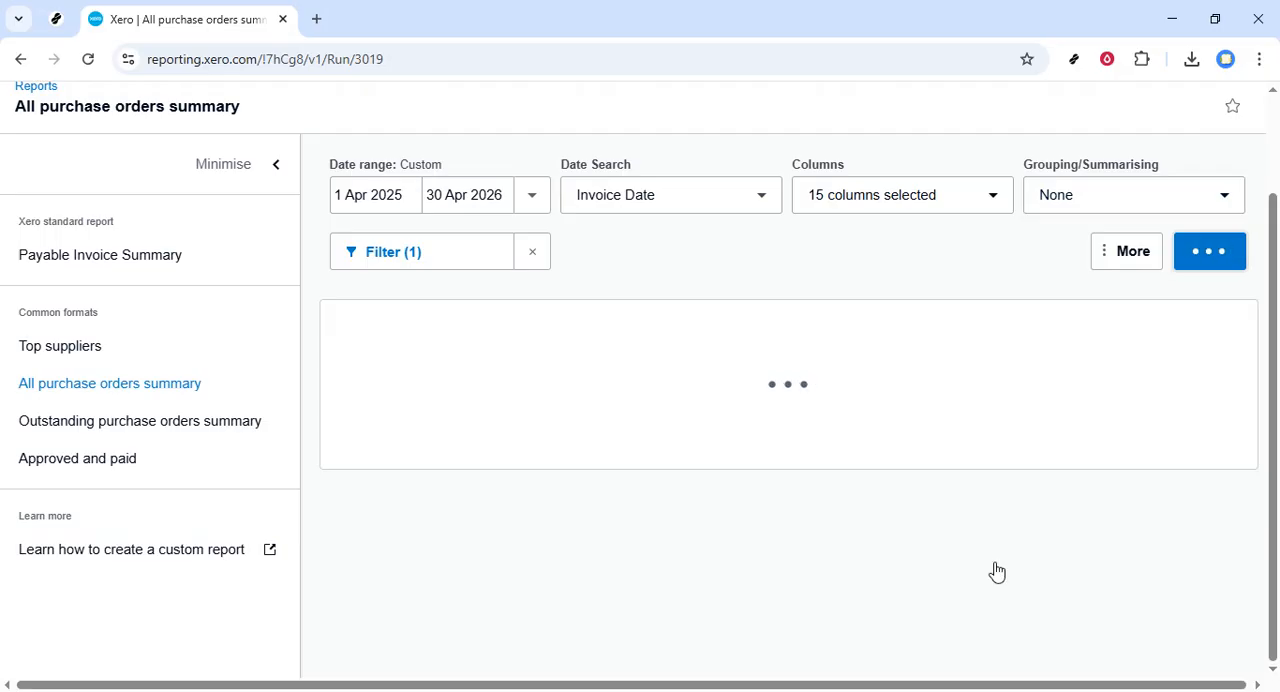
pyautogui.scroll(-3, 1188, 610)
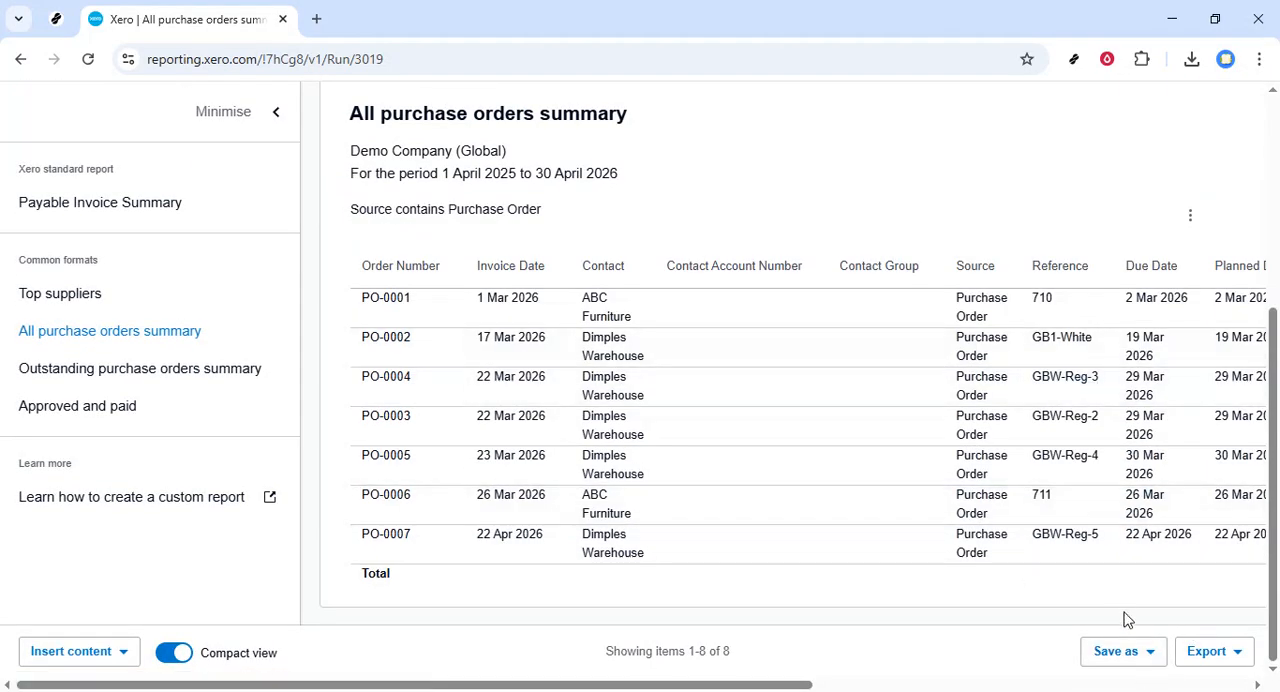
pyautogui.moveTo(780, 684); pyautogui.dragTo(1013, 680)
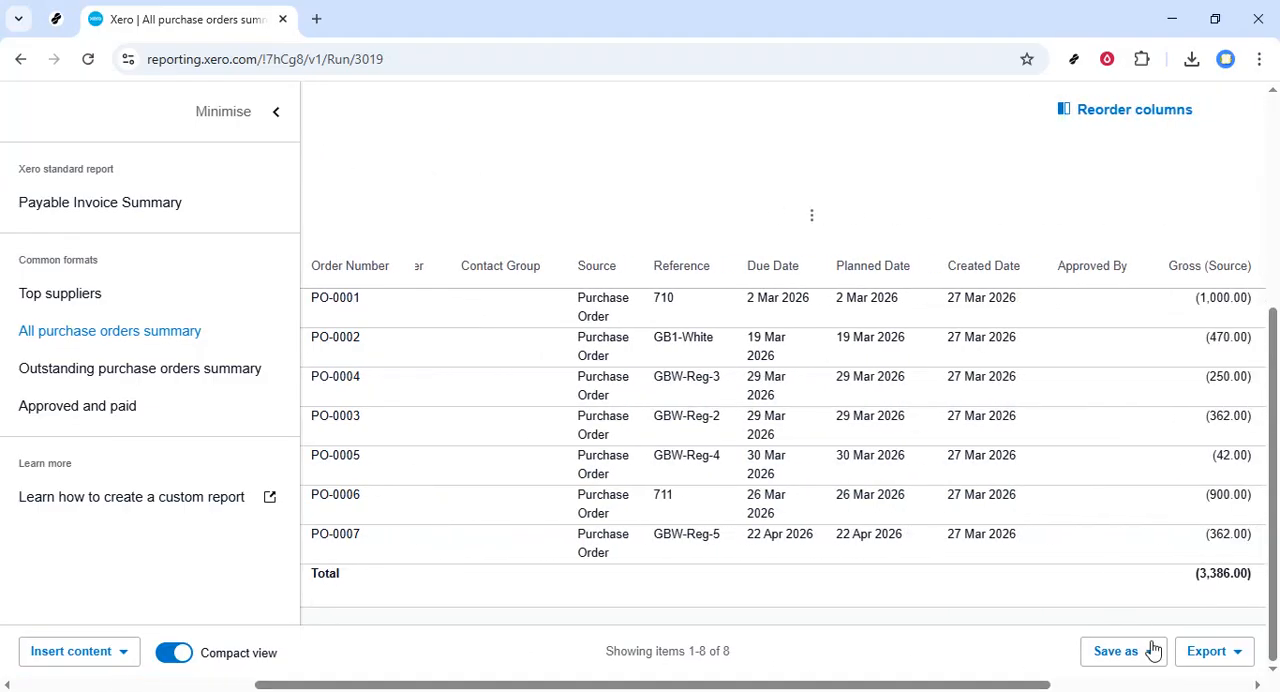
# Step: Check the save options and the available export formats for the purchase orders report
pyautogui.click(1155, 660)
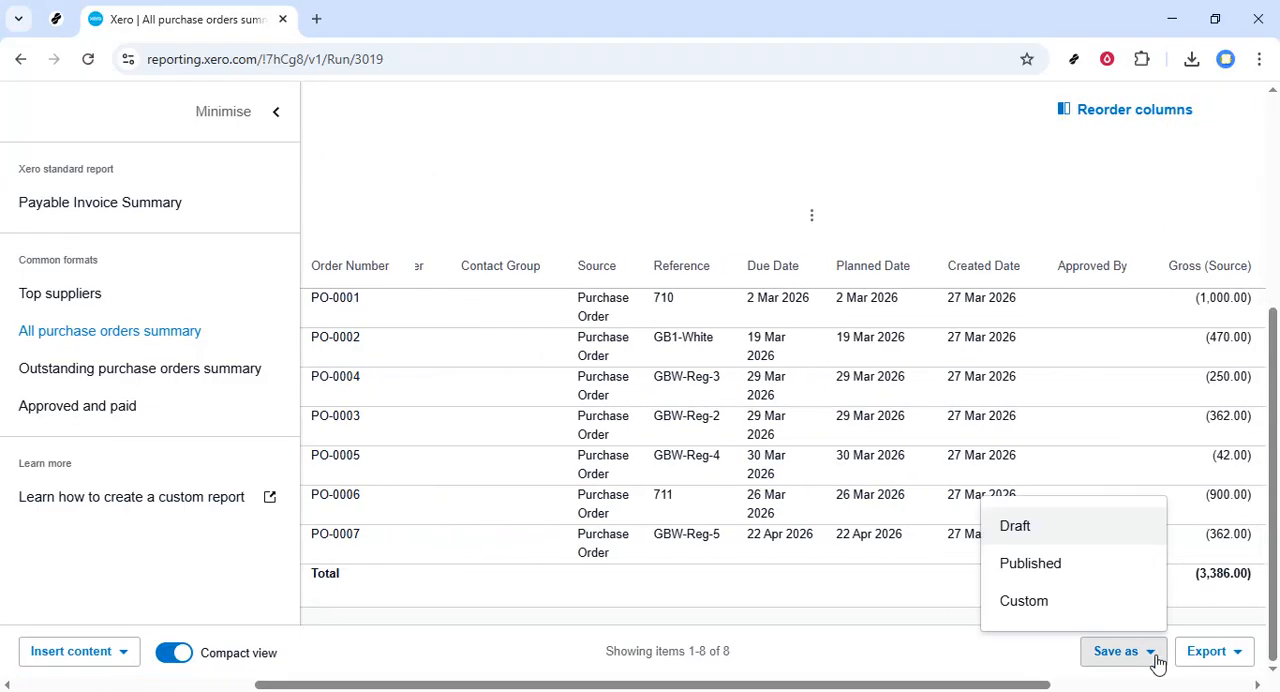
pyautogui.click(1232, 664)
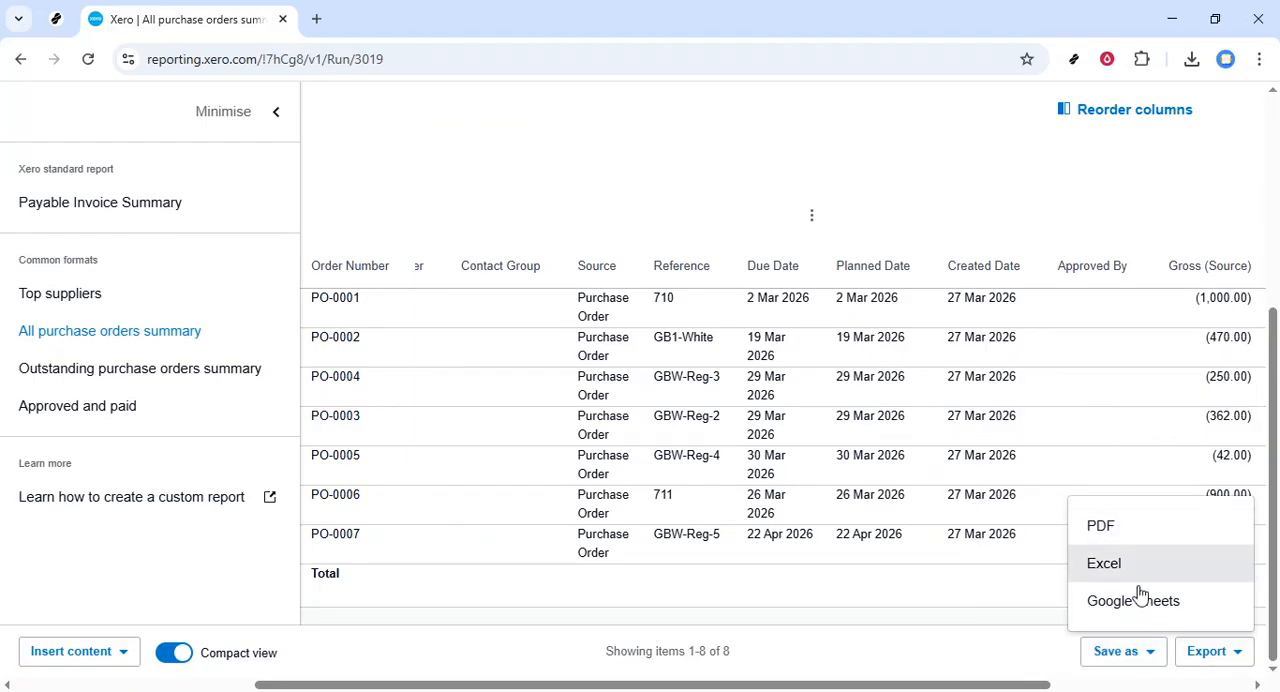
pyautogui.click(1208, 663)
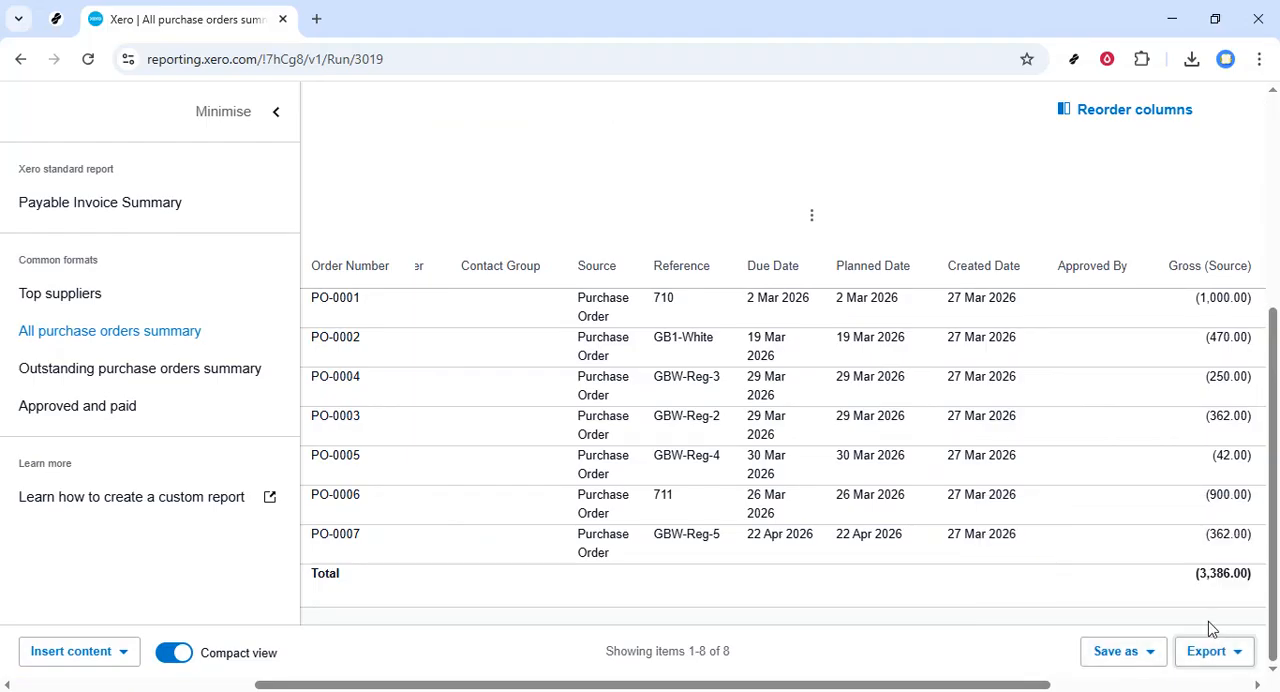
pyautogui.scroll(5, 877, 532)
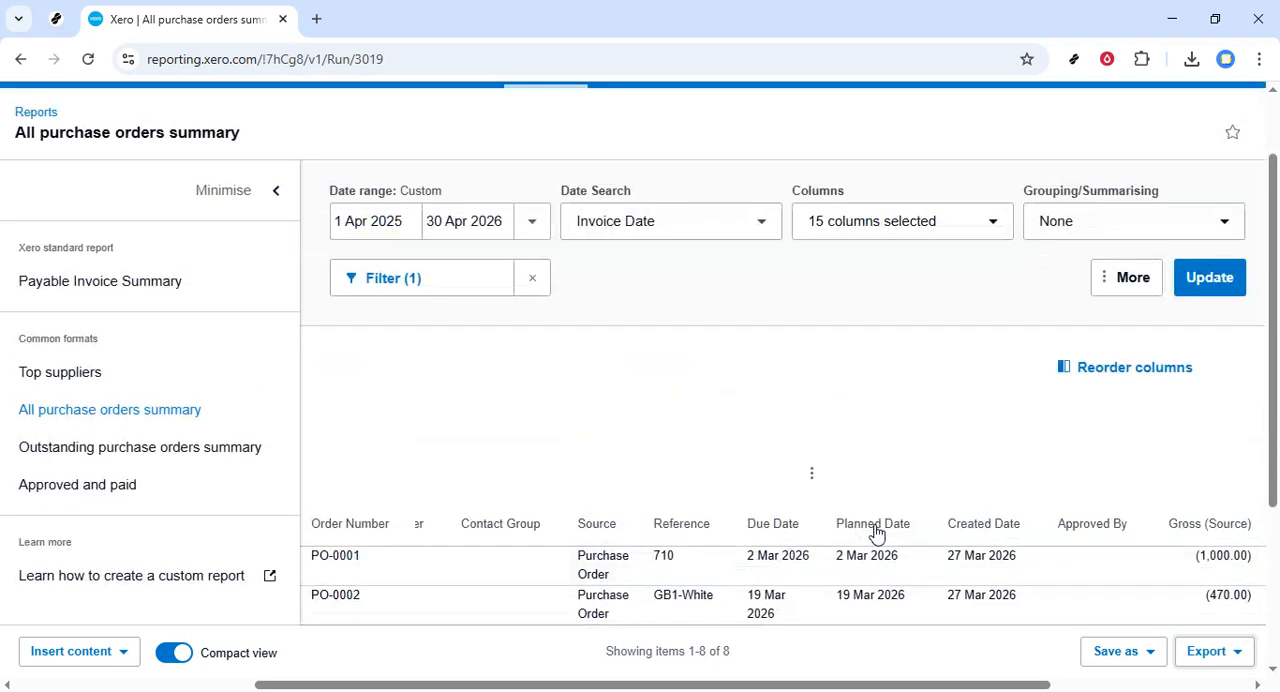